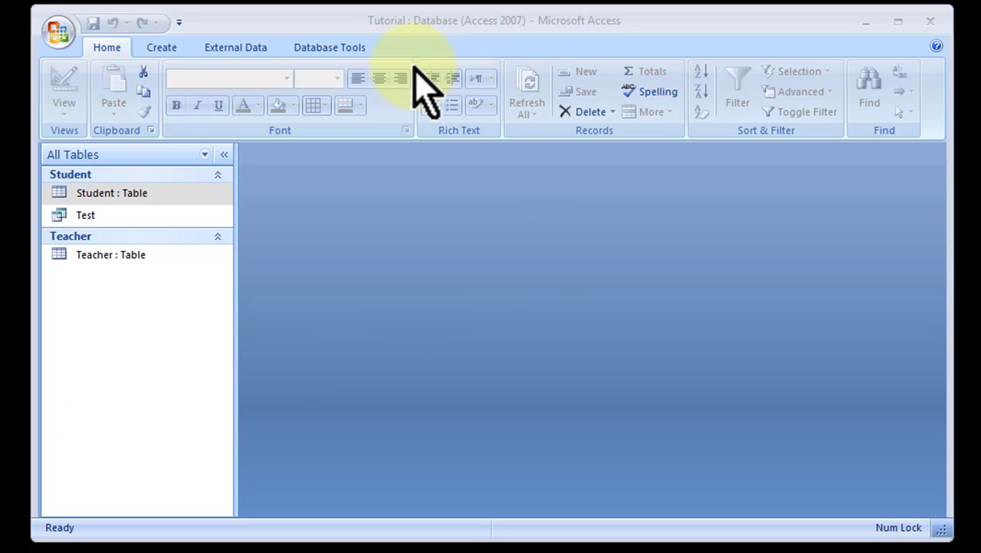
# Open the Student table, close the Field List, and create an automatic form based on the table
pyautogui.click(409, 20)
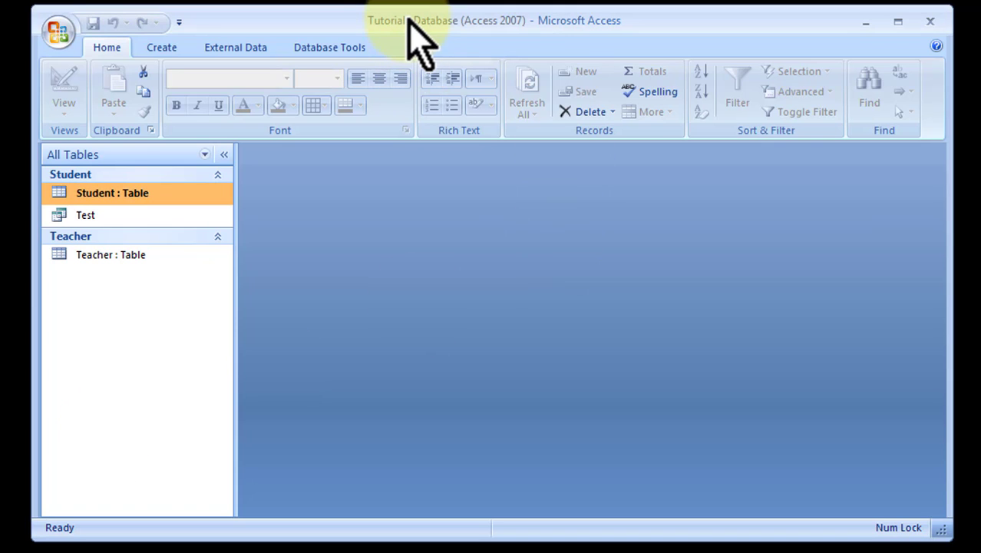
pyautogui.click(161, 48)
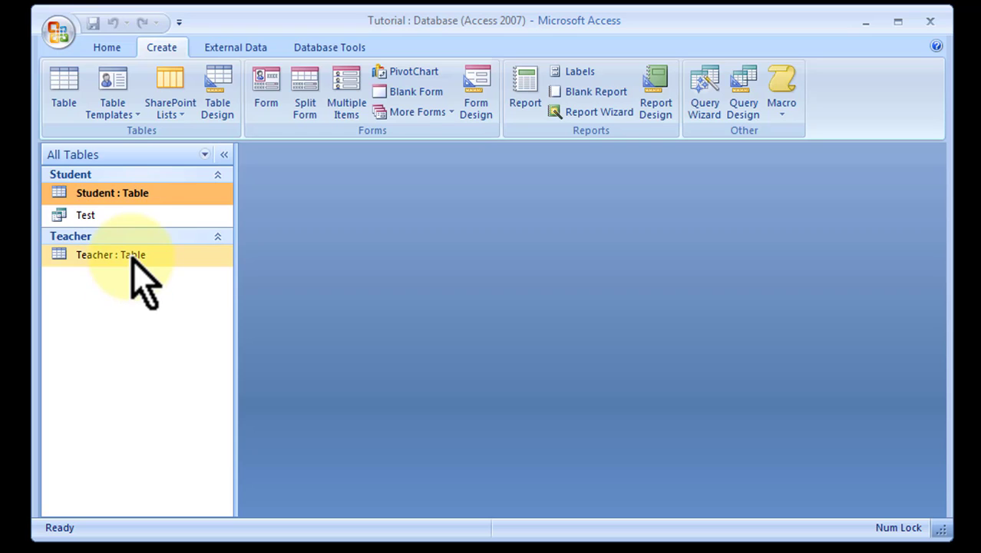
pyautogui.doubleClick(79, 198)
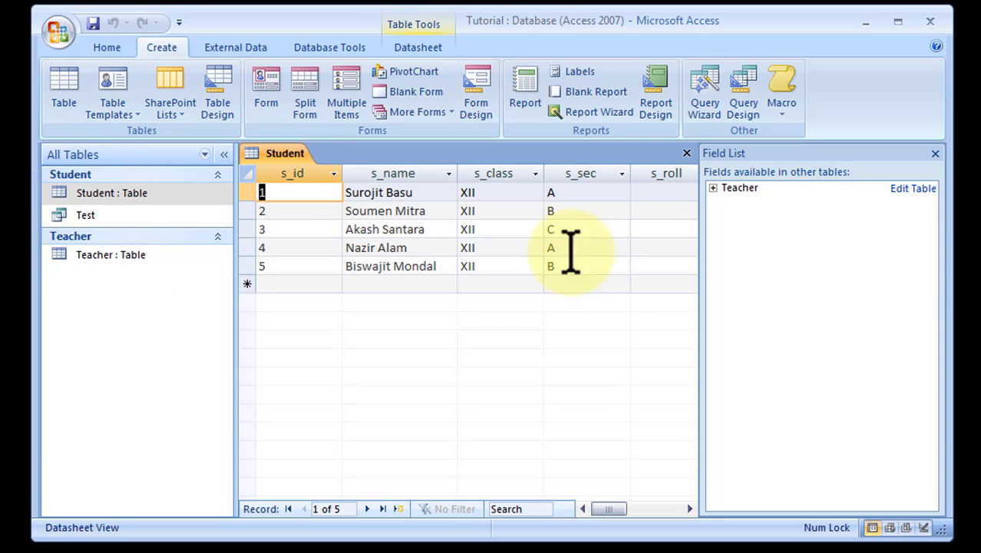
pyautogui.click(935, 152)
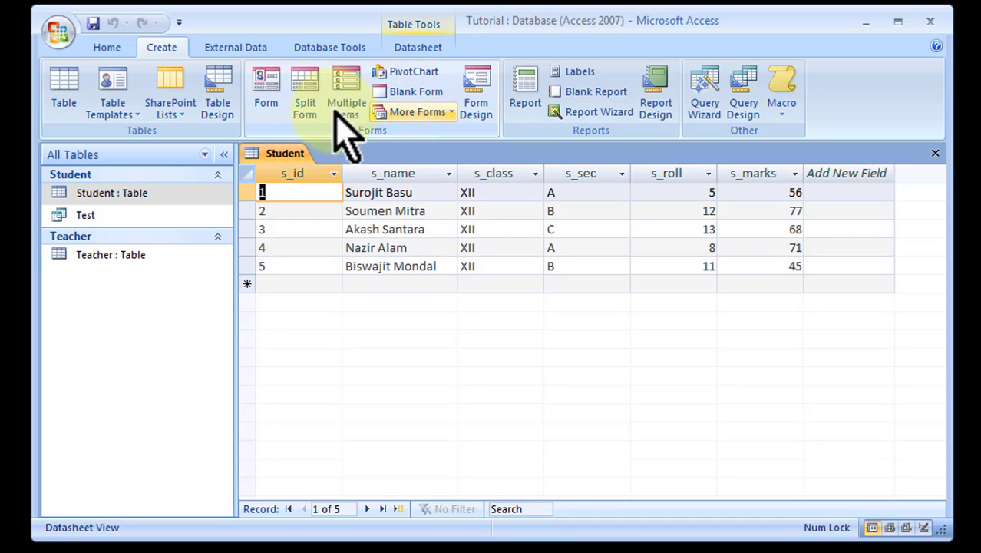
pyautogui.click(270, 102)
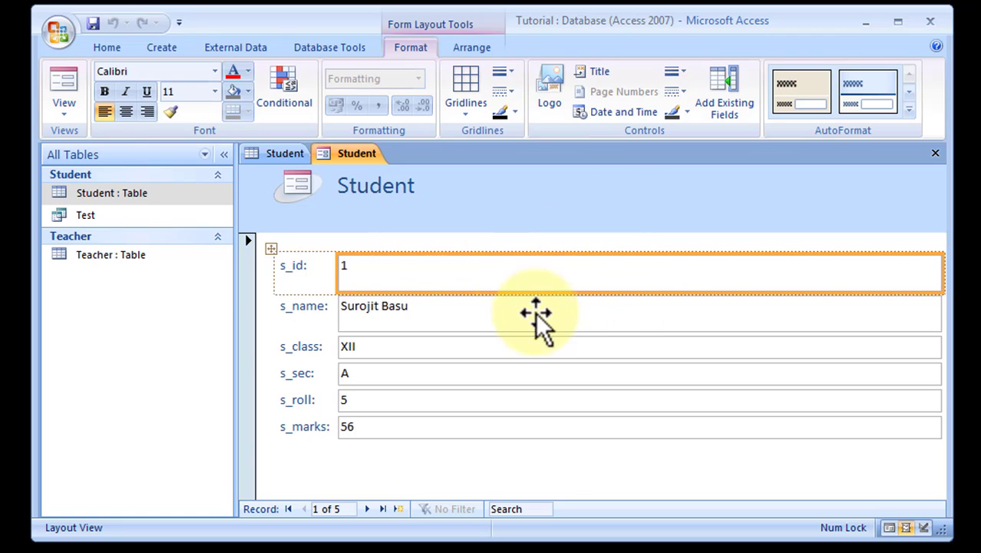
# Examine the new Student form's fields from s_name to s_marks and browse forward and back through its records
pyautogui.click(442, 315)
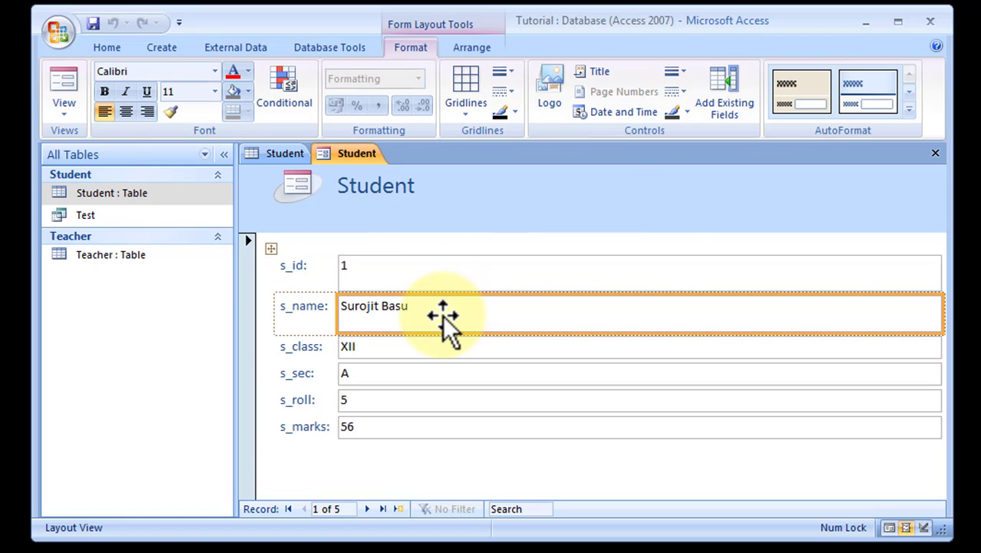
pyautogui.click(446, 354)
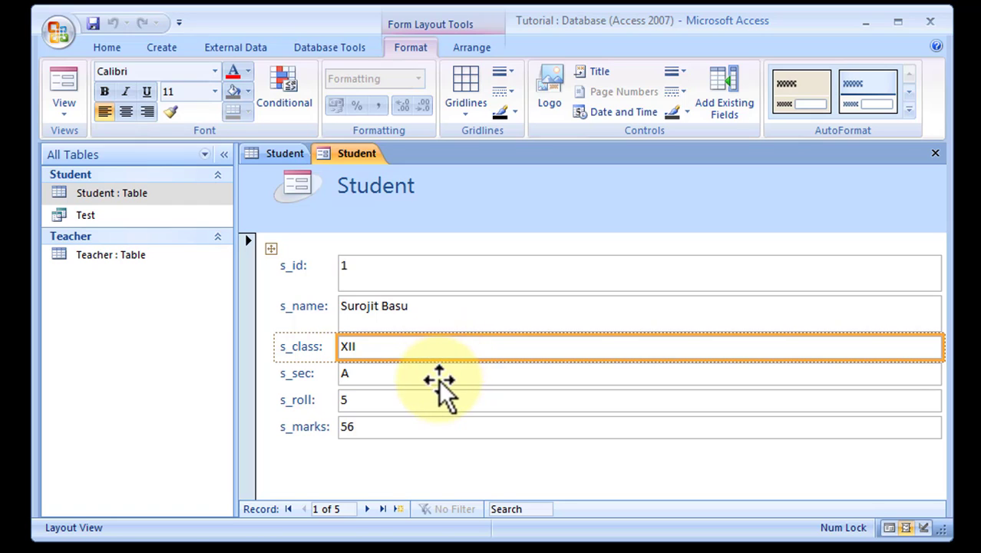
pyautogui.click(439, 380)
pyautogui.click(433, 403)
pyautogui.click(428, 426)
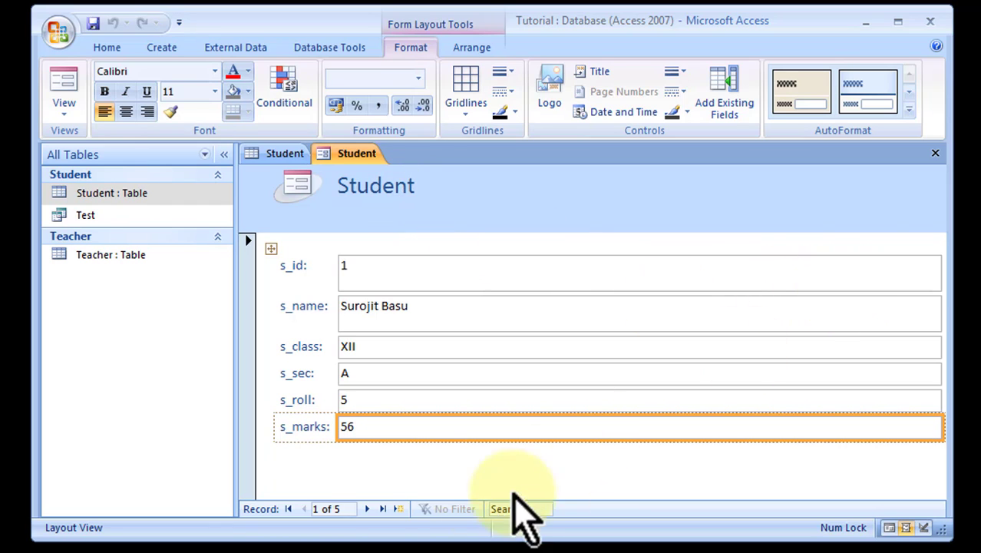
pyautogui.click(369, 509)
pyautogui.click(368, 509)
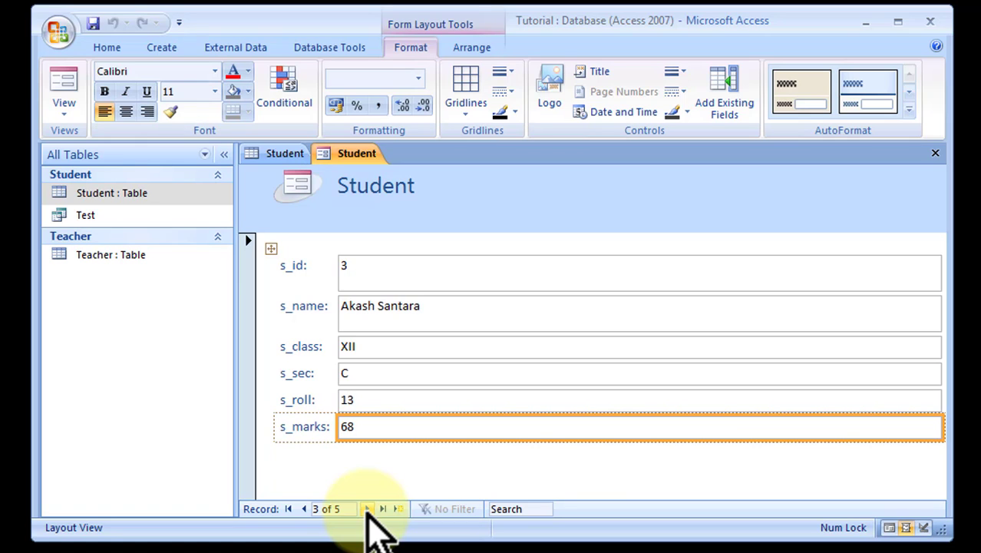
pyautogui.click(368, 509)
pyautogui.click(304, 509)
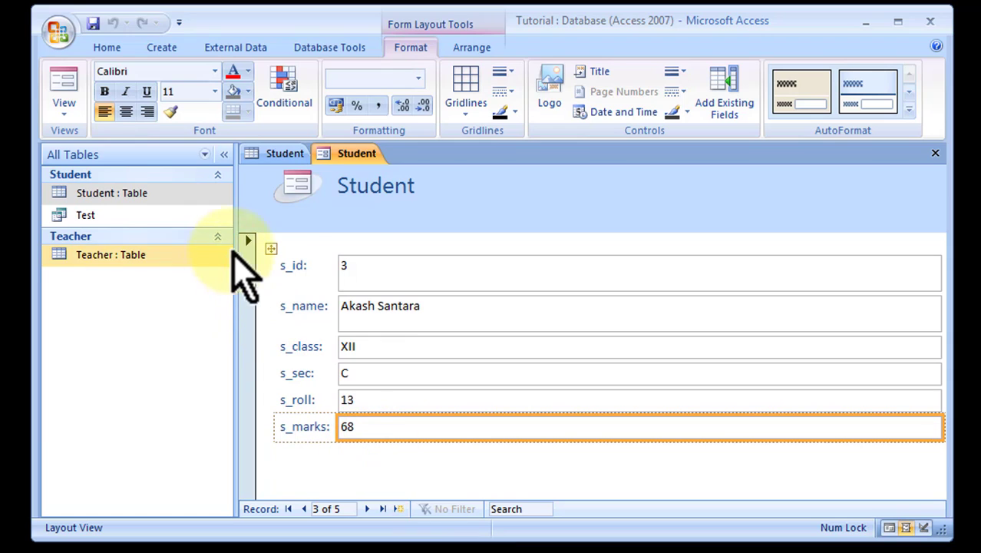
# Save the new form as Autoform_student
pyautogui.click(92, 25)
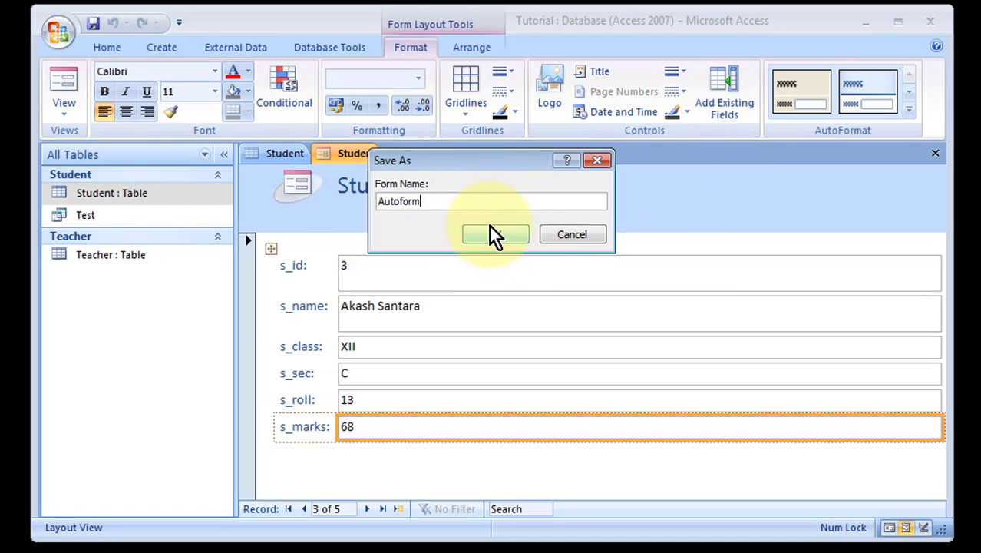
pyautogui.write('_student')
pyautogui.click(495, 234)
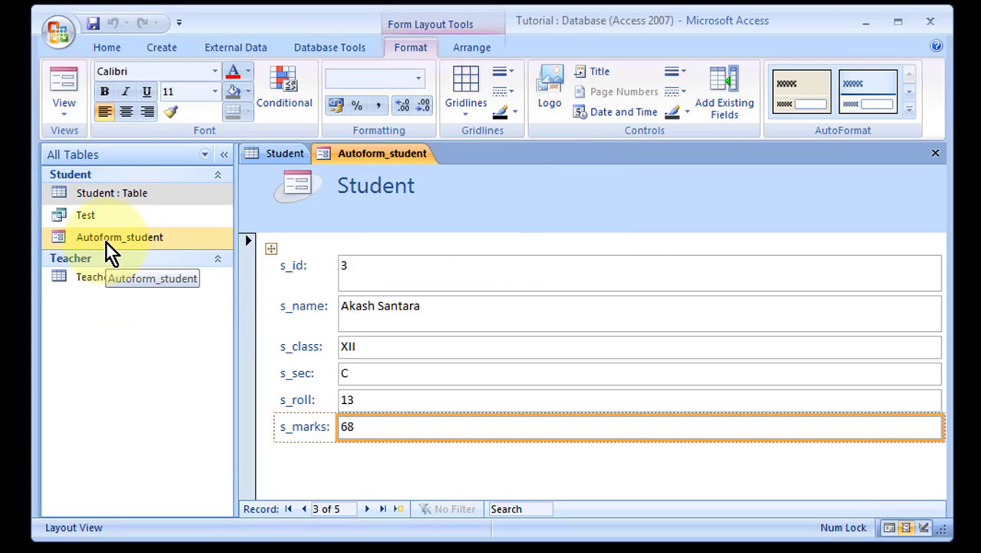
# Narrow the form's field boxes to a little under two-thirds of their width, then save and close the form
pyautogui.moveTo(942, 428); pyautogui.dragTo(713, 434)
pyautogui.click(787, 309)
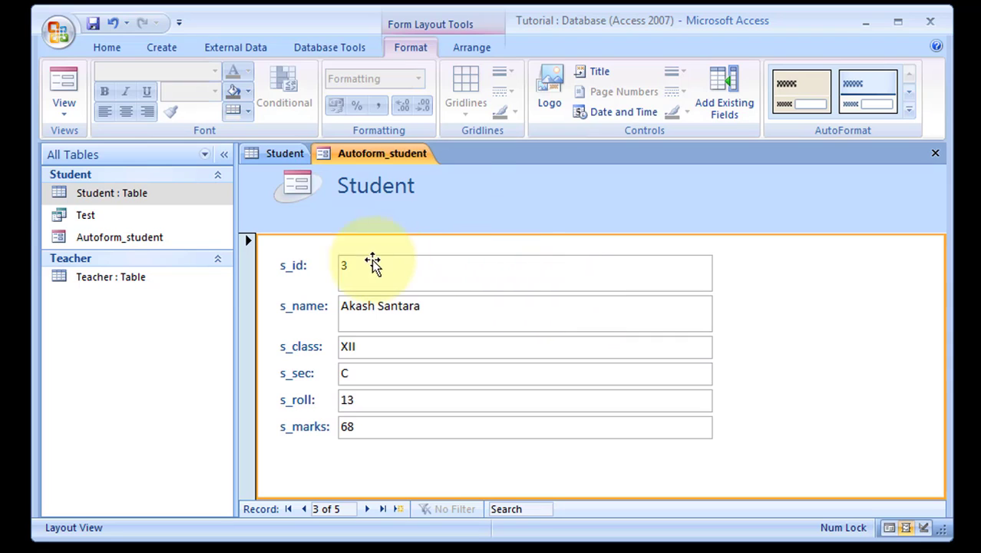
pyautogui.click(94, 24)
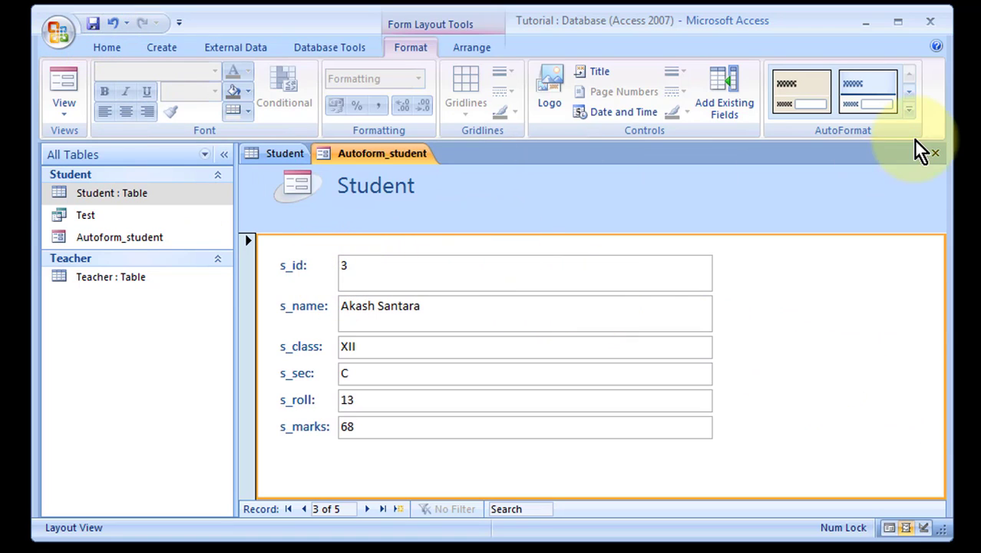
pyautogui.click(935, 154)
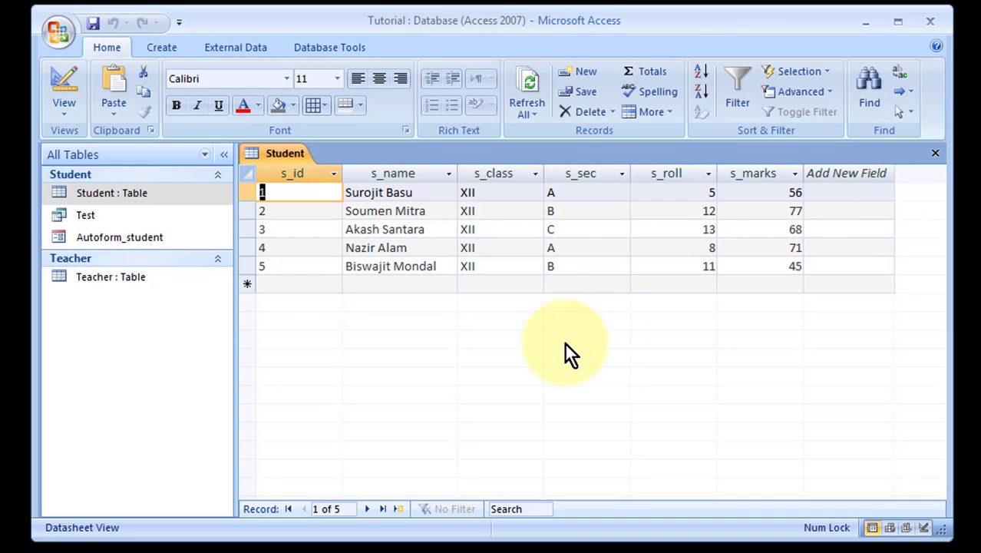
# Open the Autoform_student form and go to the third student record
pyautogui.doubleClick(85, 239)
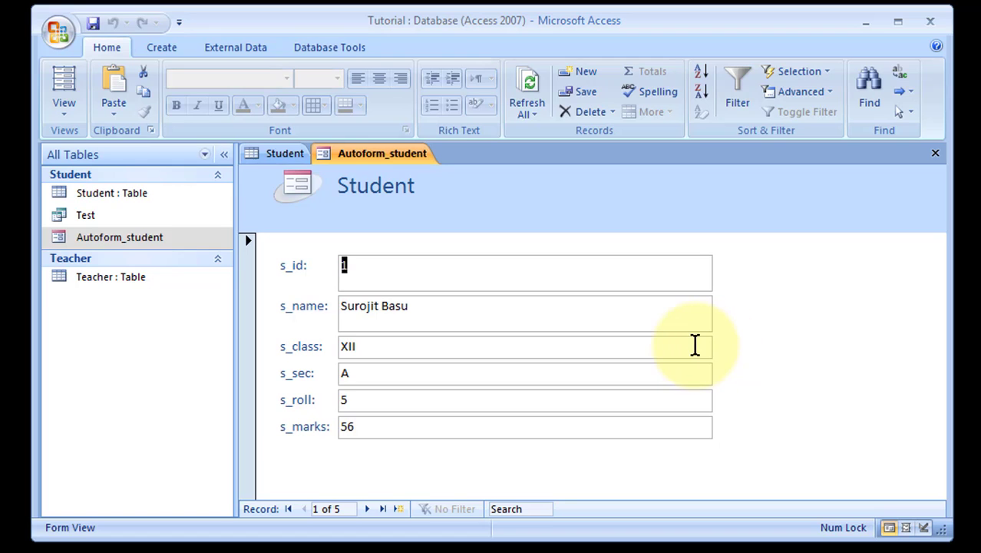
pyautogui.click(572, 283)
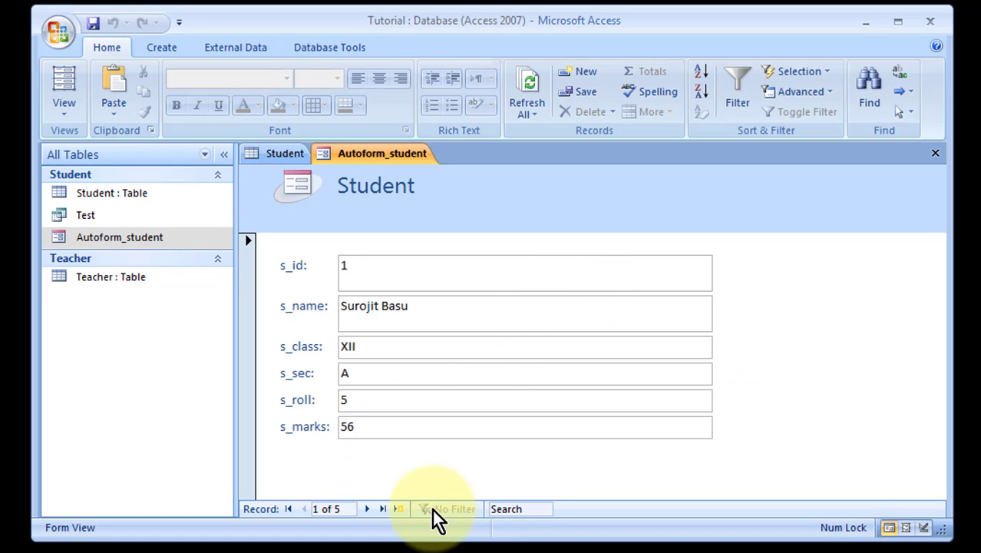
pyautogui.click(368, 509)
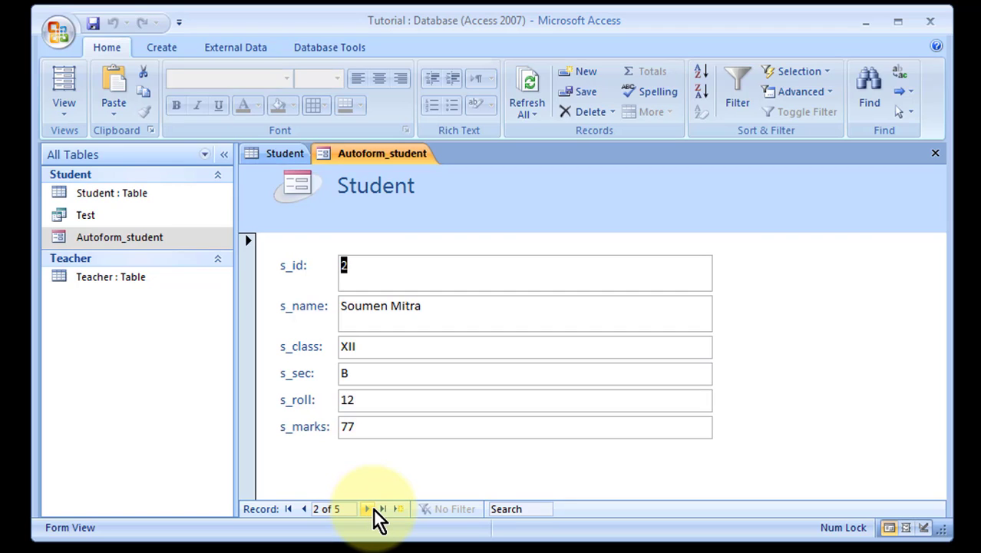
pyautogui.click(368, 511)
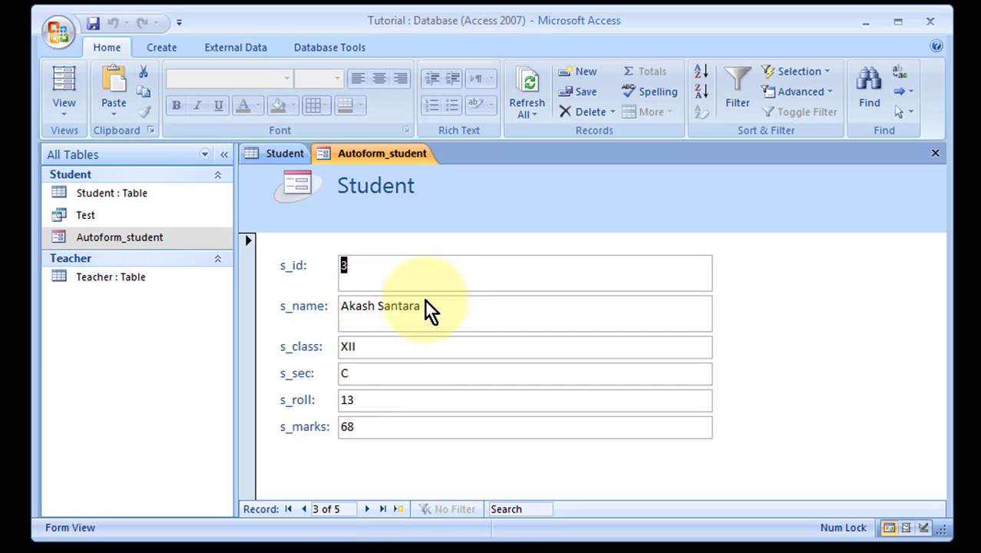
# Change s_sec of the third student record to A and commit it by moving to the following record and back
pyautogui.moveTo(438, 306); pyautogui.dragTo(138, 318)
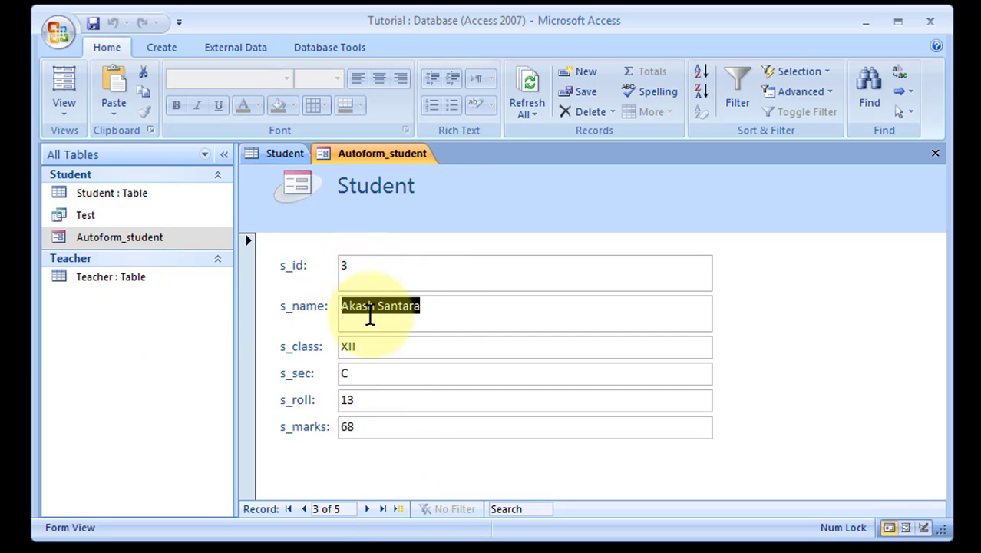
pyautogui.moveTo(357, 377); pyautogui.dragTo(229, 378)
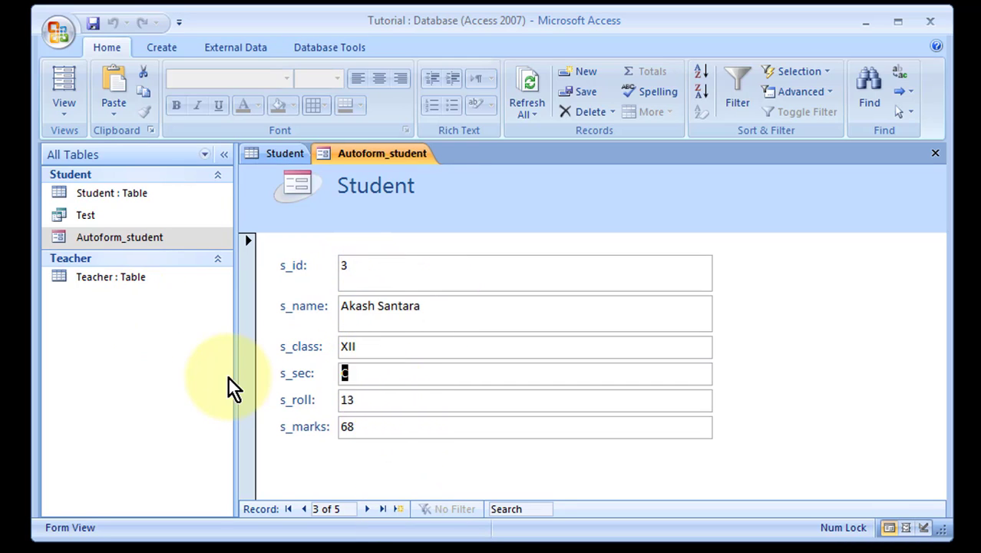
pyautogui.write('A')
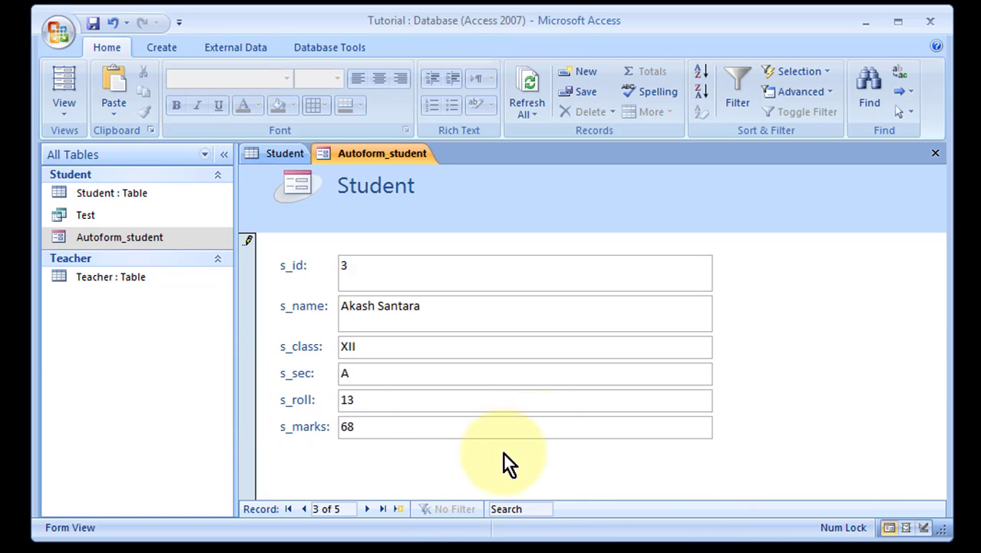
pyautogui.click(367, 509)
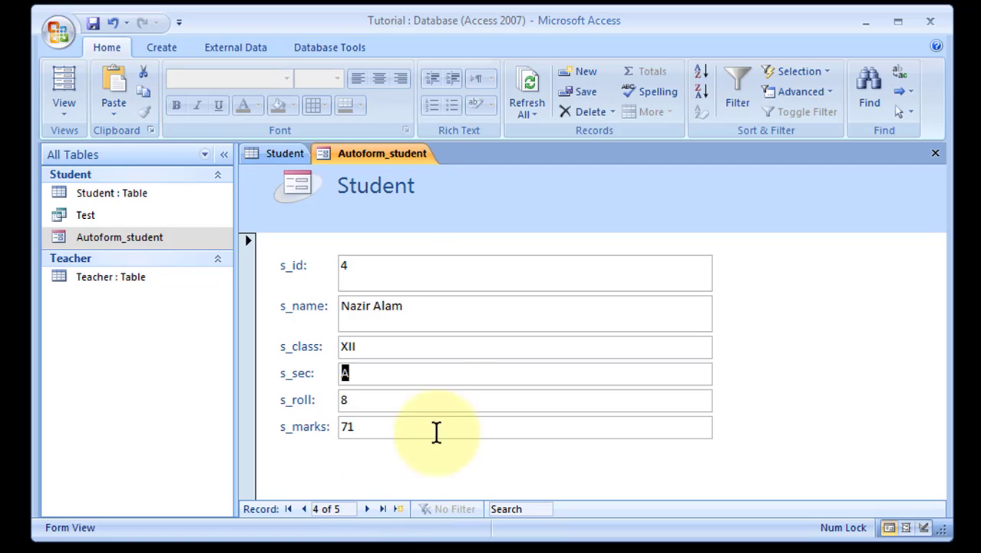
pyautogui.click(305, 510)
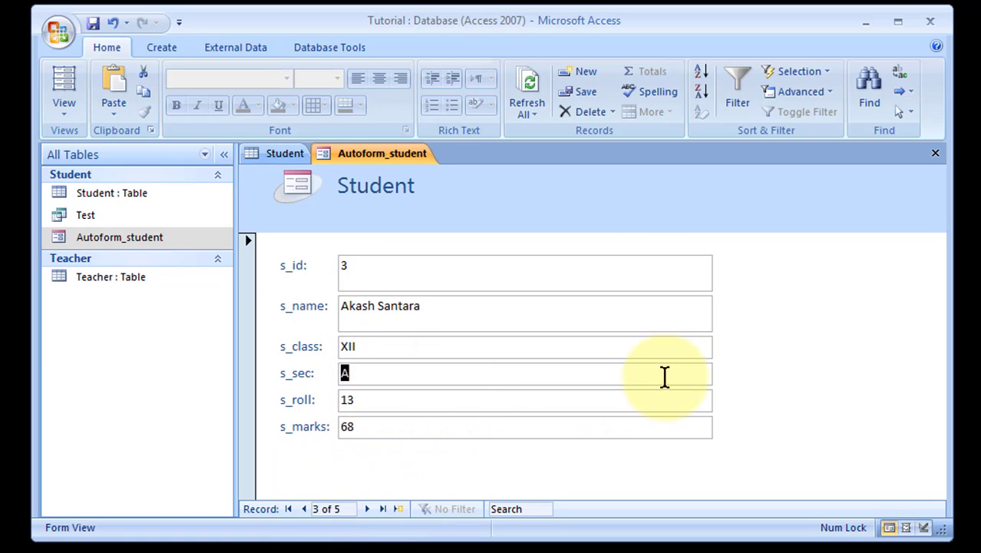
# Check the edited section in the Student table, then close both the Autoform_student form and the table
pyautogui.click(287, 151)
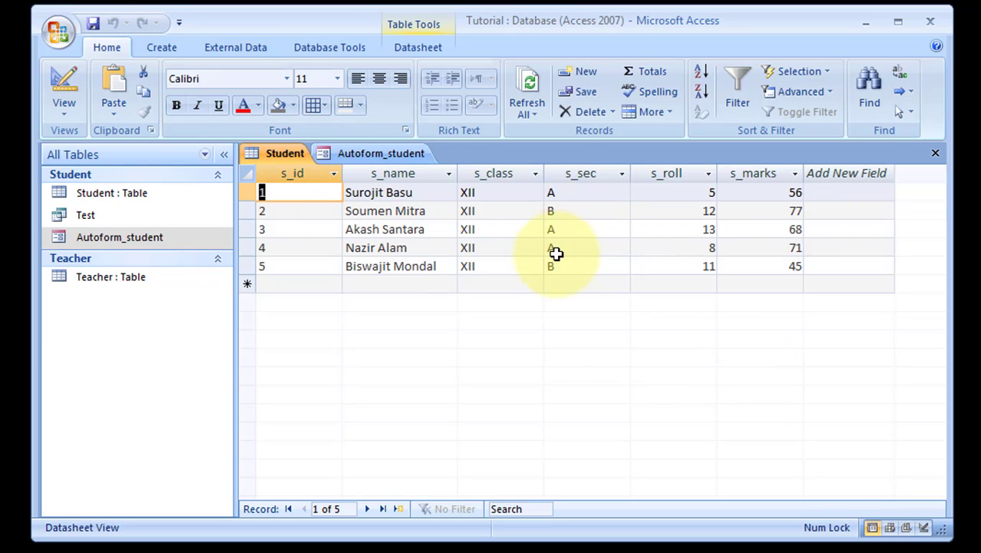
pyautogui.click(374, 157)
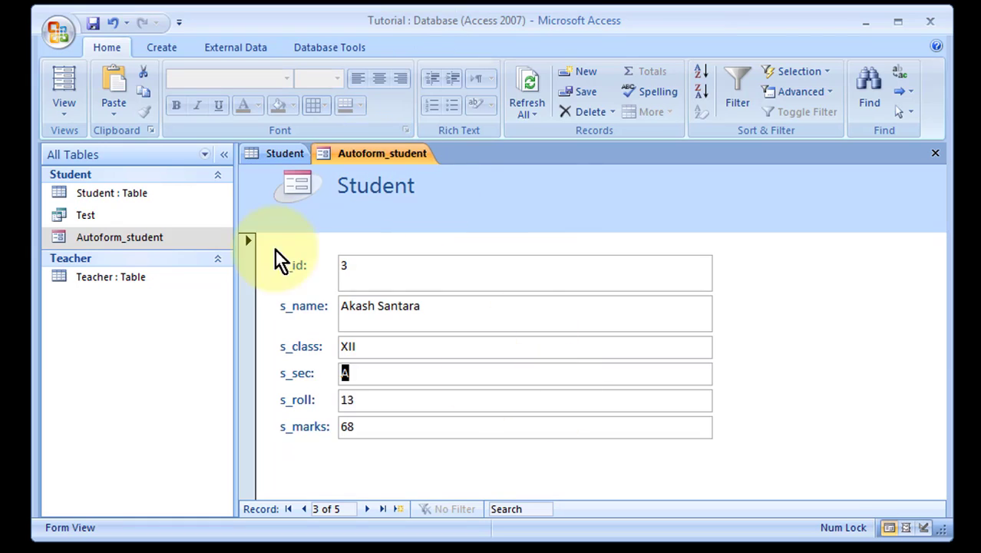
pyautogui.click(934, 154)
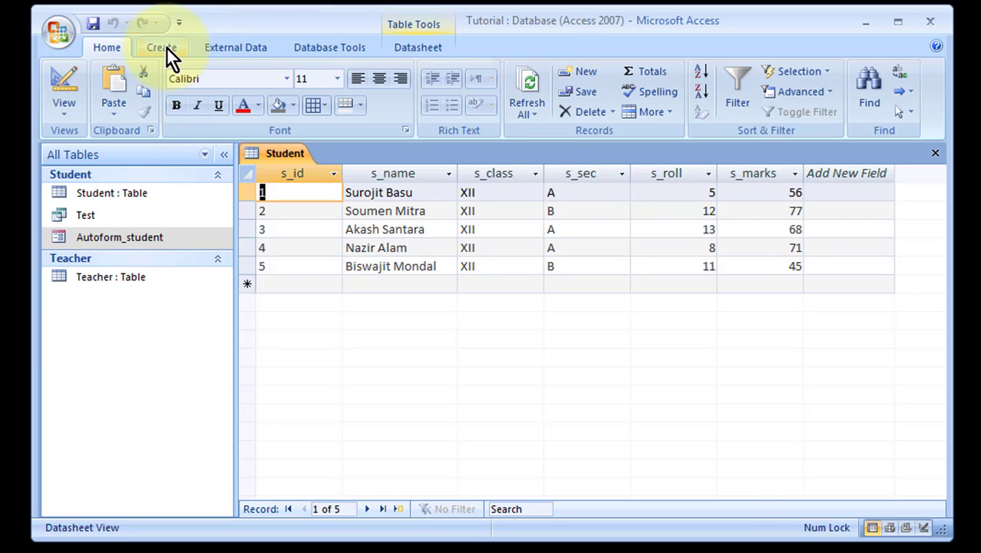
pyautogui.click(935, 153)
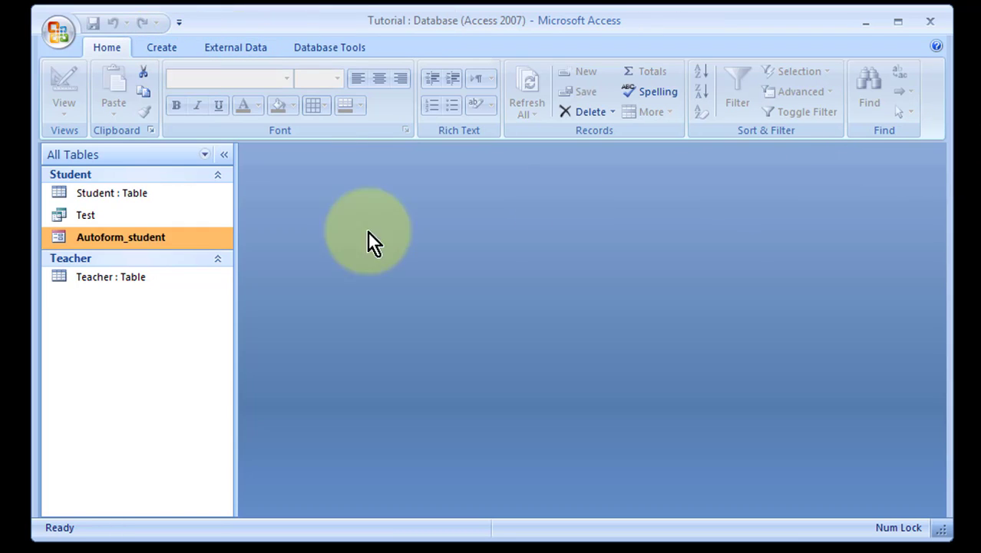
# Start the Form Wizard for a new form and select Table: Teacher as the source of its fields
pyautogui.click(159, 47)
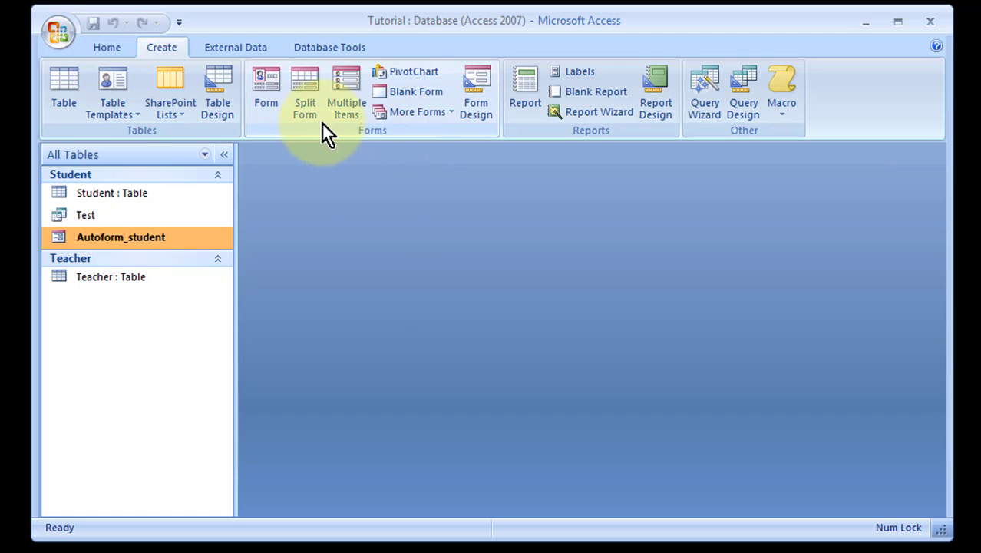
pyautogui.click(418, 114)
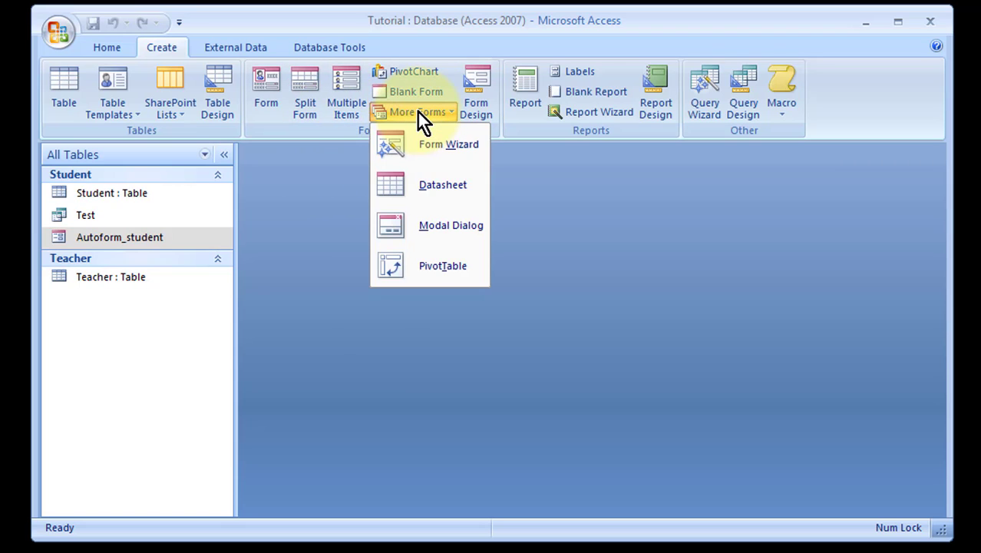
pyautogui.click(421, 150)
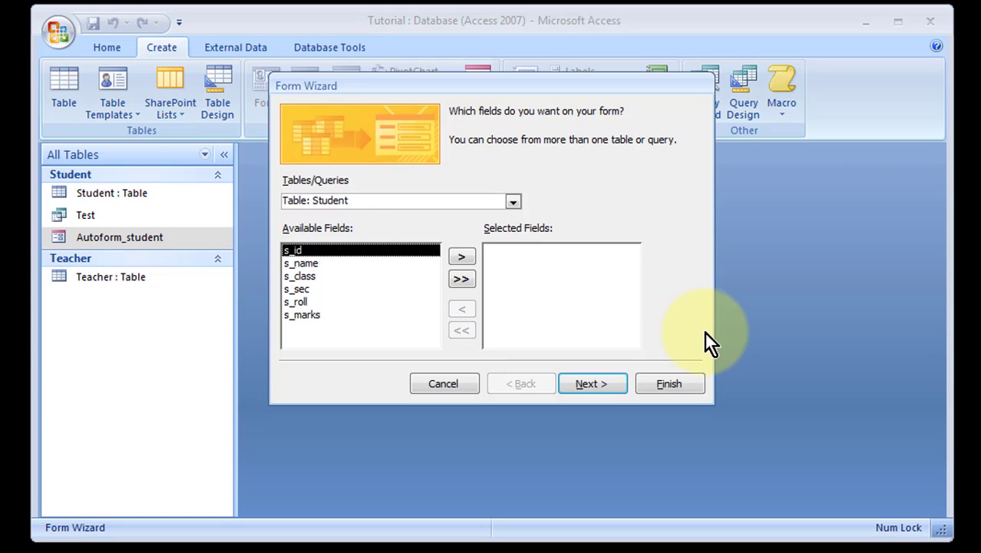
pyautogui.moveTo(393, 83); pyautogui.dragTo(389, 117)
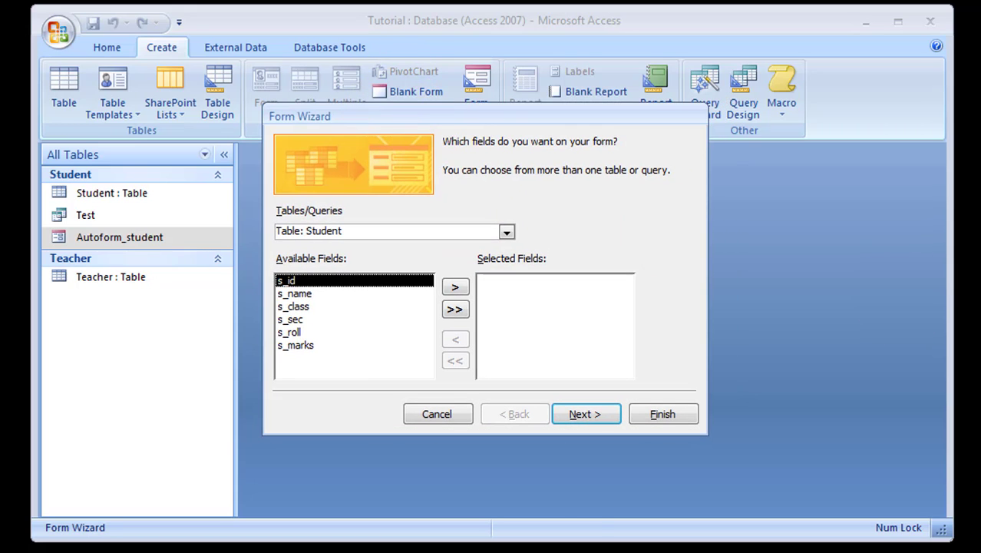
pyautogui.click(507, 231)
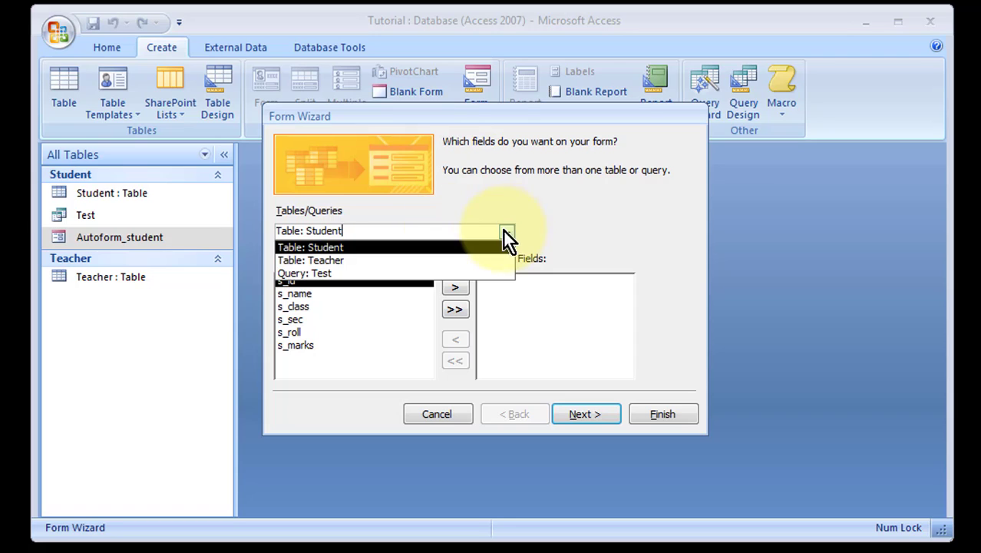
pyautogui.click(465, 251)
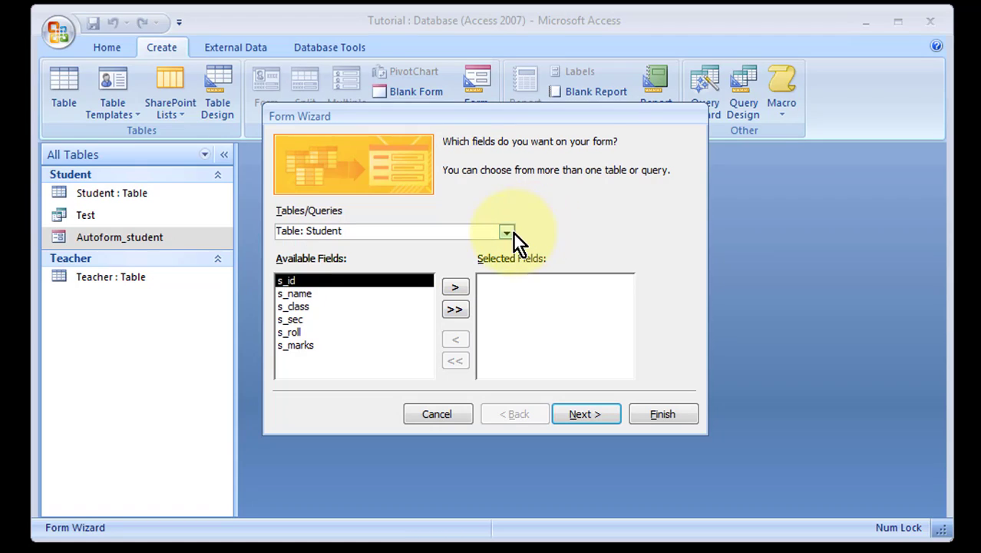
pyautogui.click(507, 232)
pyautogui.click(421, 259)
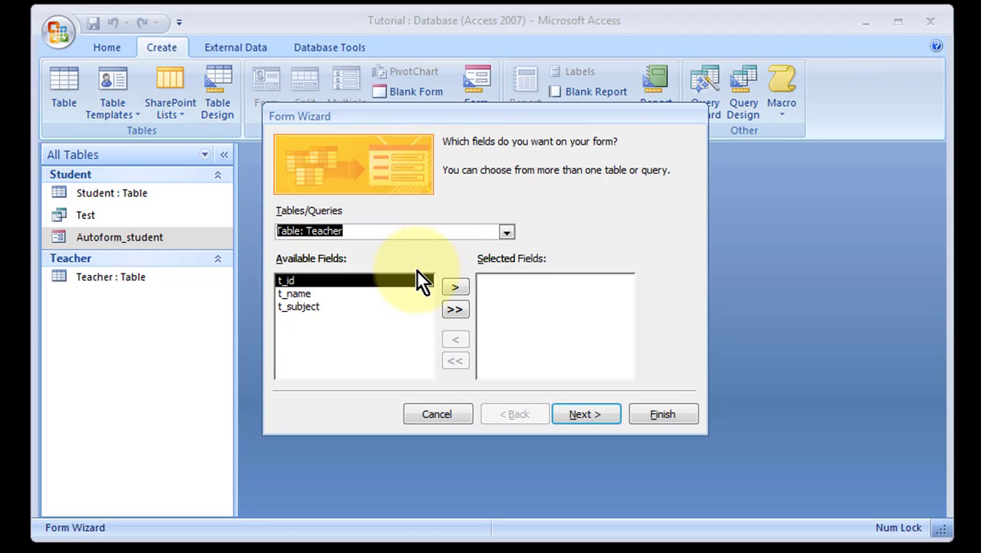
# Switch the wizard's field source to Table: Student, add all its fields to the form, and continue to the layout choice
pyautogui.click(507, 232)
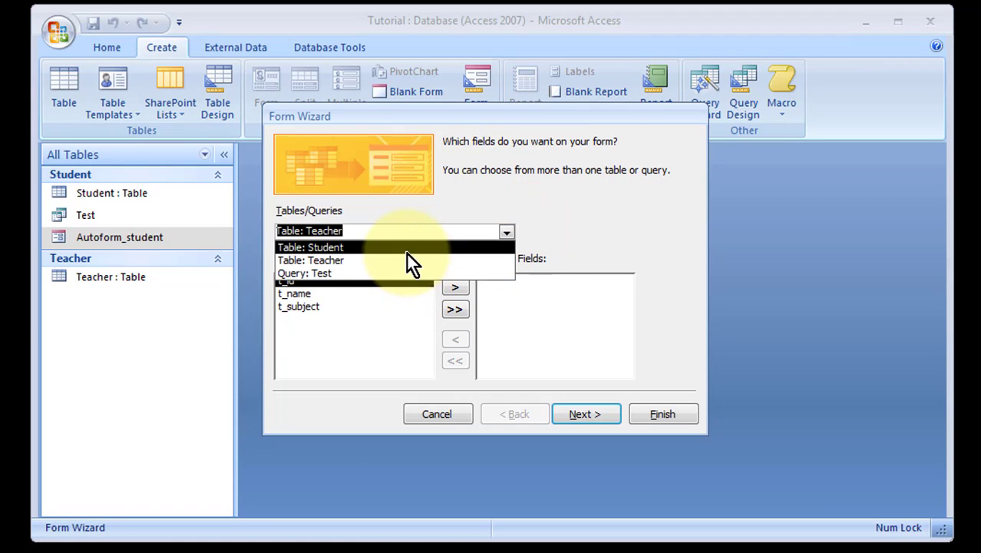
pyautogui.click(406, 249)
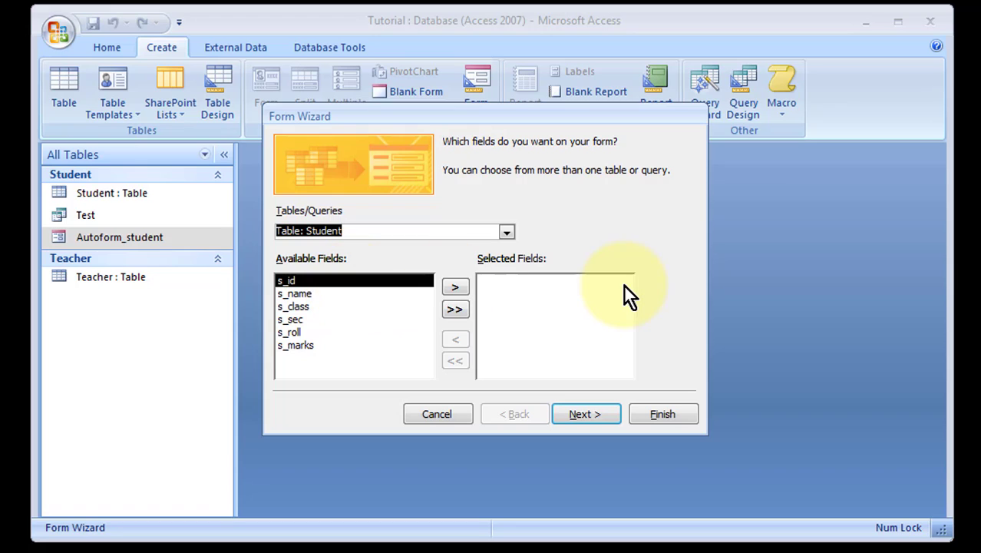
pyautogui.click(454, 308)
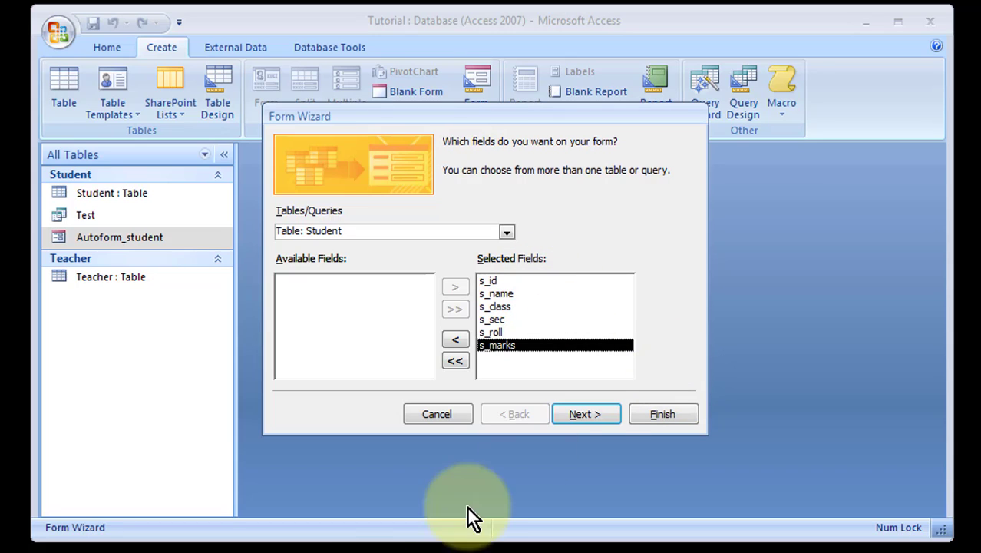
pyautogui.click(595, 414)
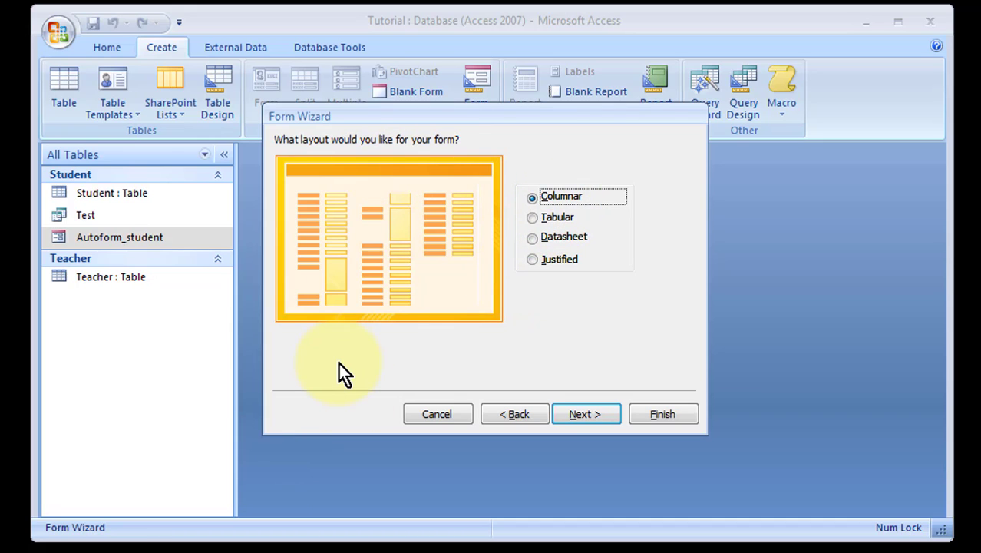
# Preview the Tabular and Datasheet layouts, choose the Columnar layout for the form, and continue to the style choice
pyautogui.click(557, 217)
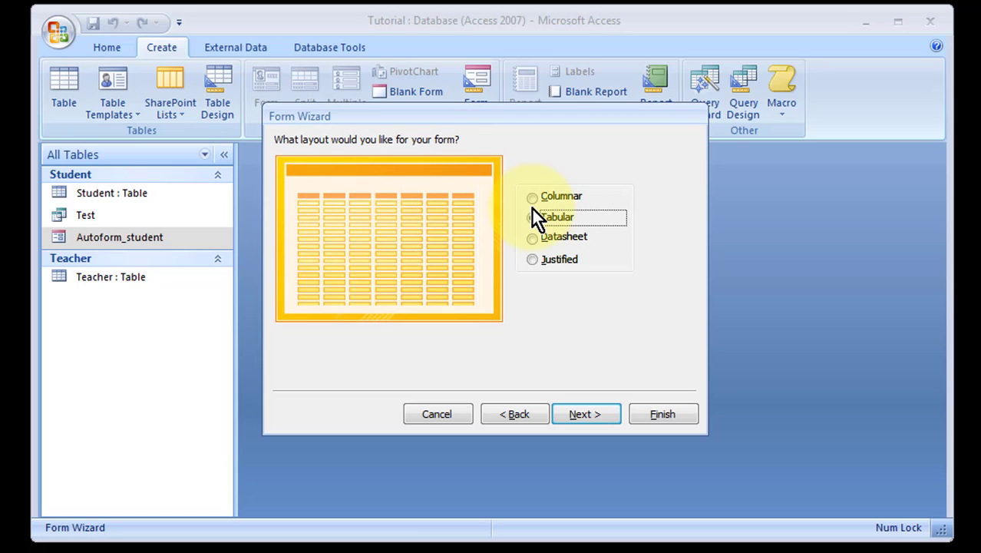
pyautogui.click(550, 195)
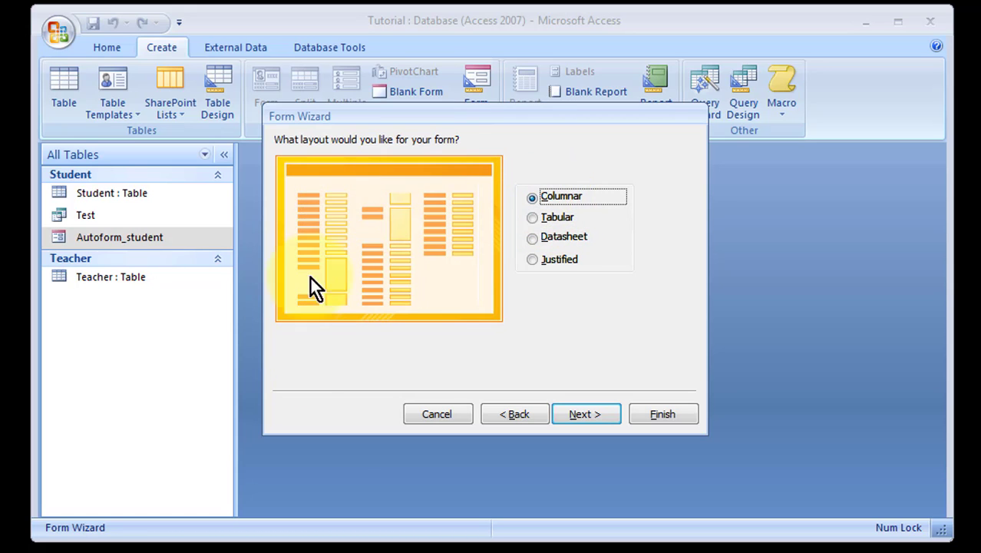
pyautogui.click(535, 235)
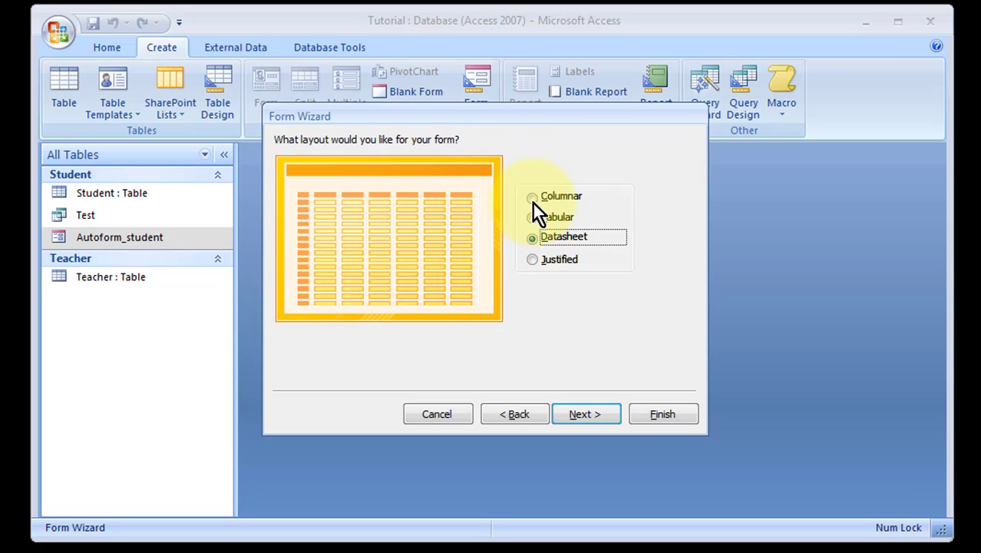
pyautogui.click(533, 201)
pyautogui.click(578, 417)
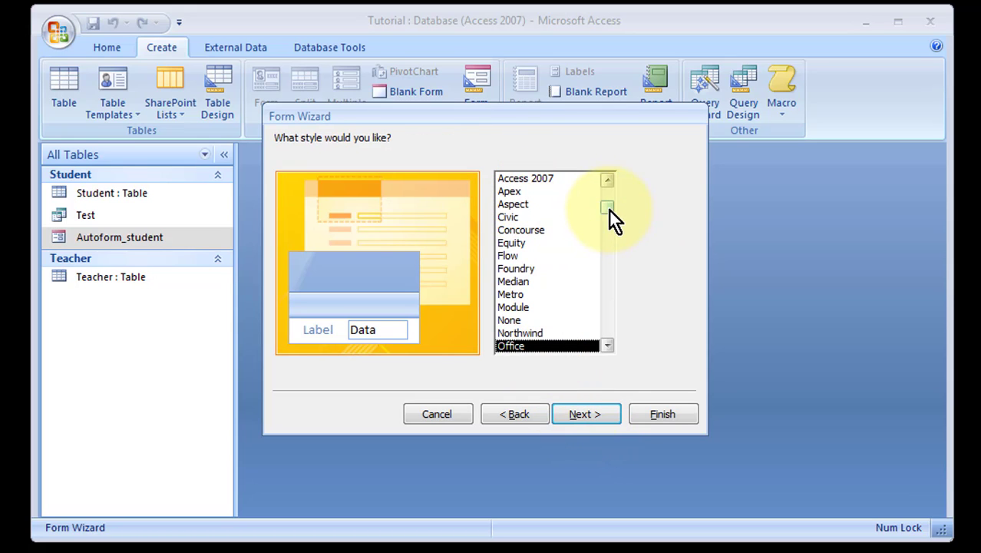
# Look through the available form styles, select the Office style, and continue to the title page
pyautogui.moveTo(609, 211); pyautogui.dragTo(607, 185)
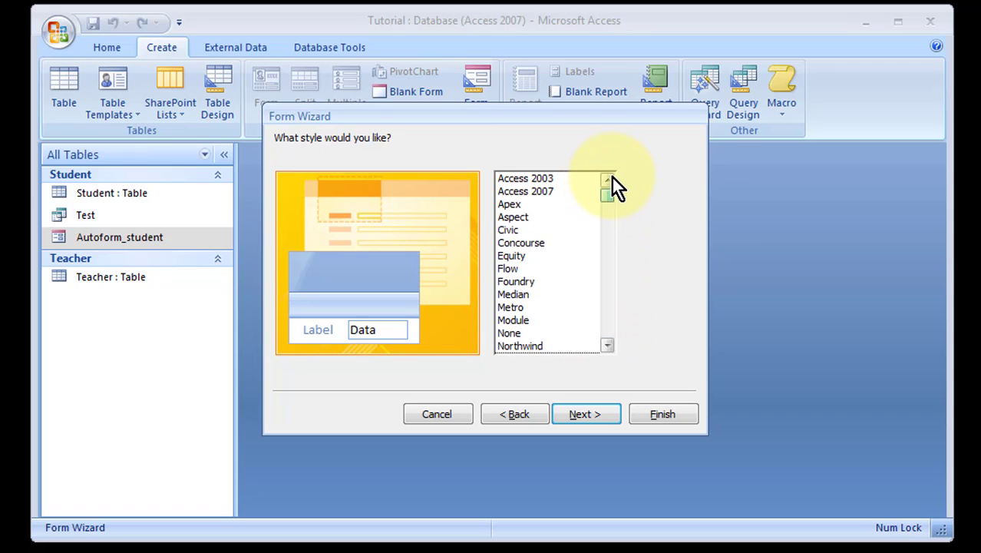
pyautogui.moveTo(609, 195); pyautogui.dragTo(612, 245)
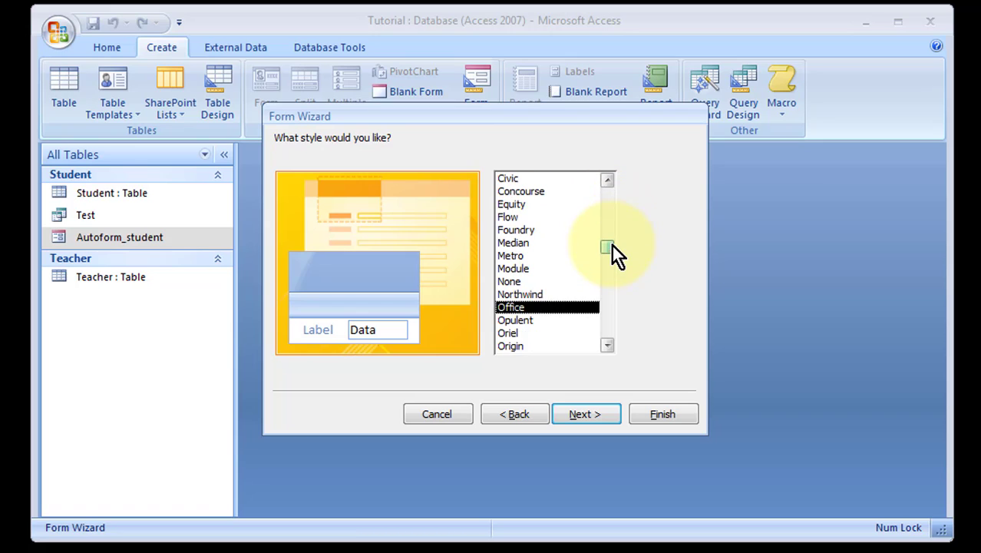
pyautogui.moveTo(606, 244)
pyautogui.mouseDown()
pyautogui.moveTo(607, 195)
pyautogui.moveTo(606, 253)
pyautogui.mouseUp()
pyautogui.click(536, 307)
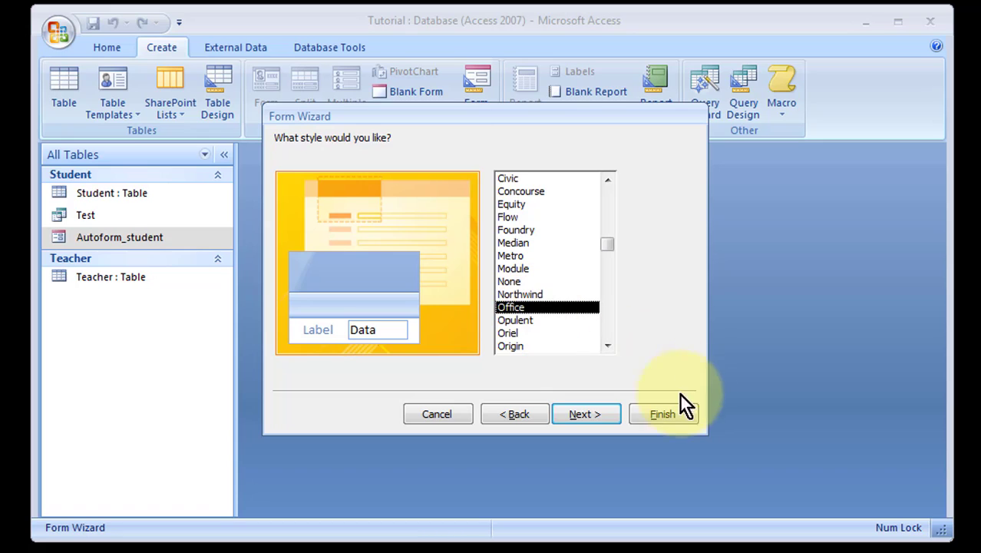
pyautogui.click(572, 411)
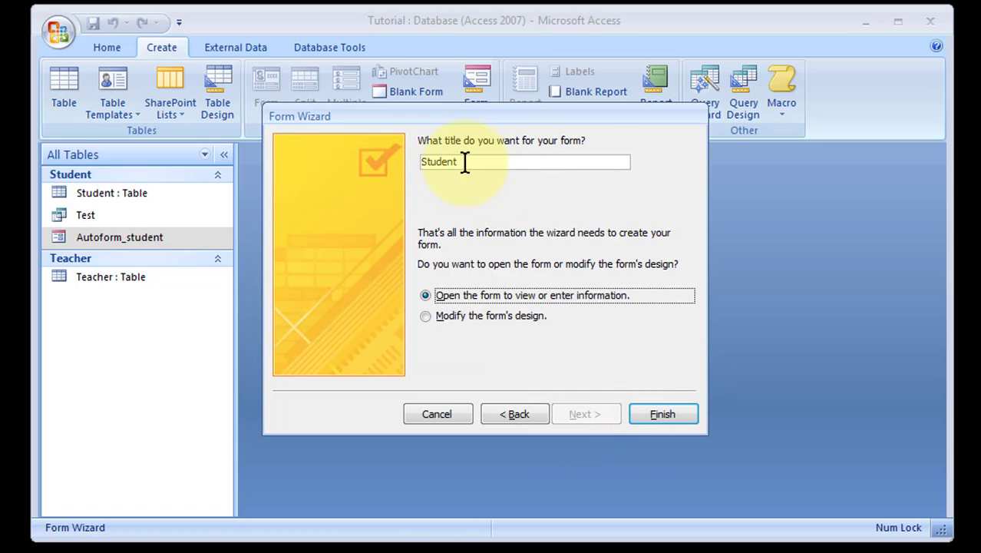
# Keep Student as the form's title and finish the wizard with the form opened to view or enter information
pyautogui.moveTo(461, 162); pyautogui.dragTo(421, 164)
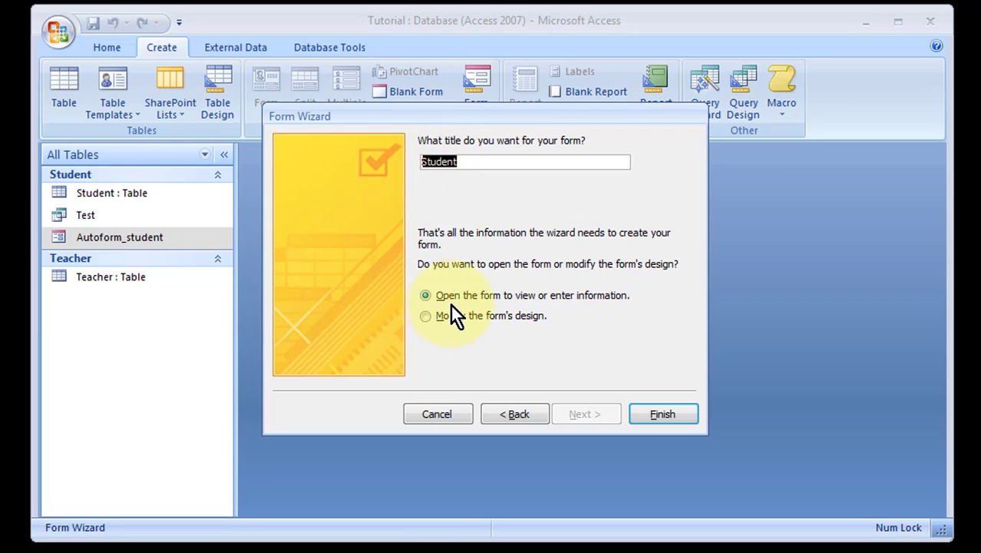
pyautogui.click(482, 165)
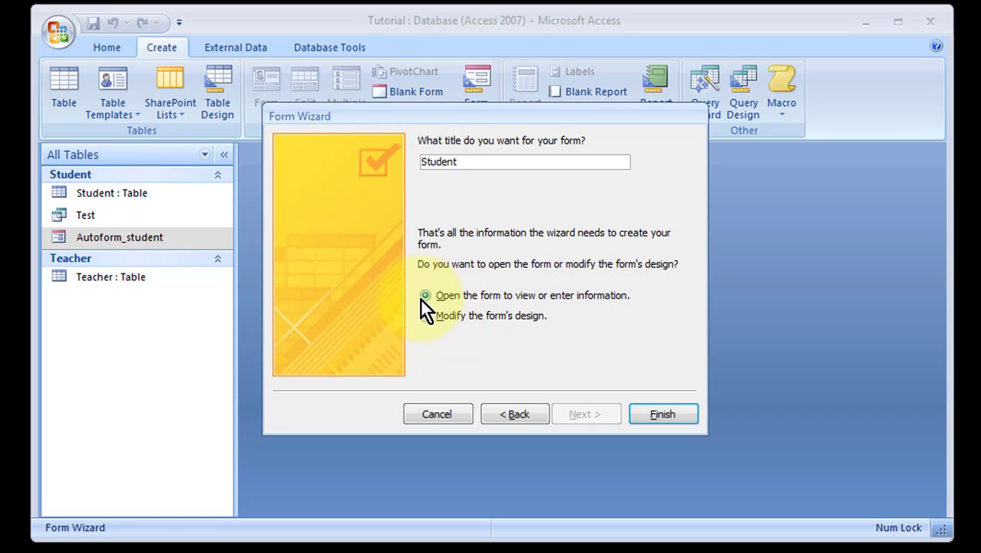
pyautogui.click(663, 416)
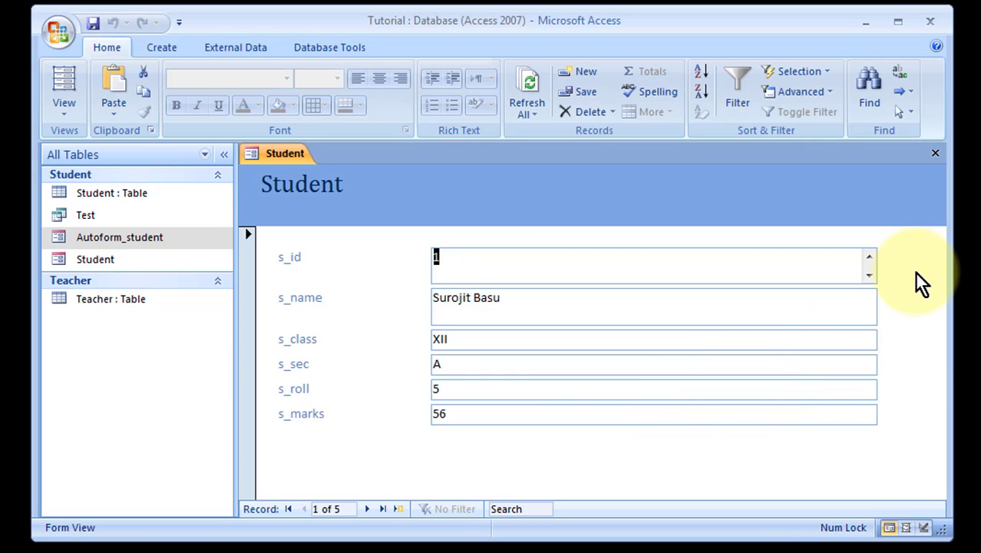
# Browse the new Student form through its third, last and new blank records, and close the form
pyautogui.click(370, 509)
pyautogui.click(368, 510)
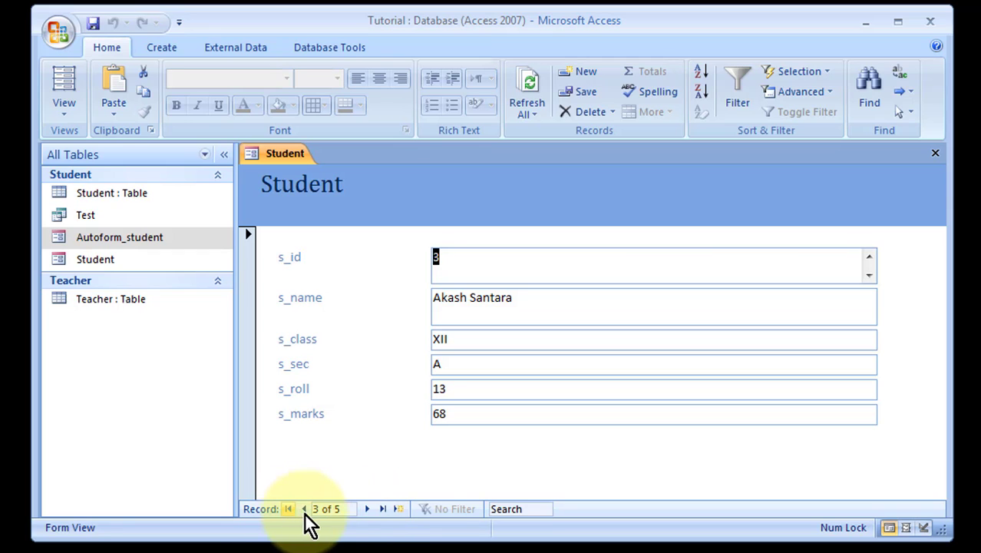
pyautogui.click(381, 509)
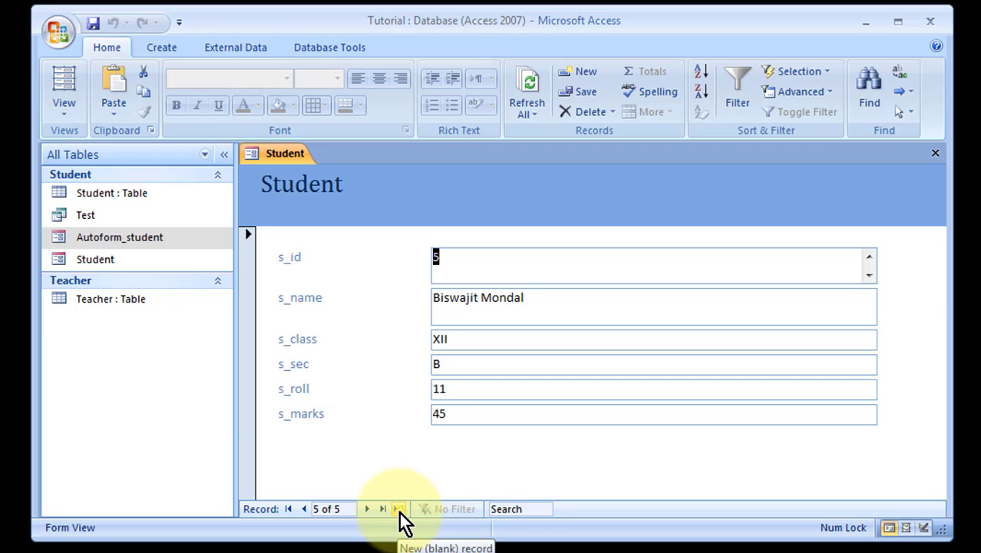
pyautogui.click(399, 512)
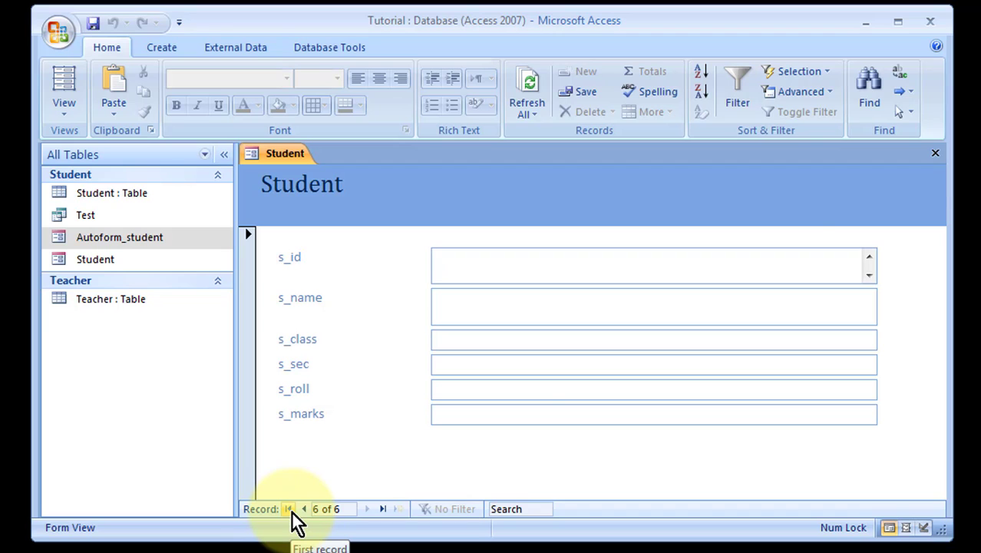
pyautogui.click(932, 156)
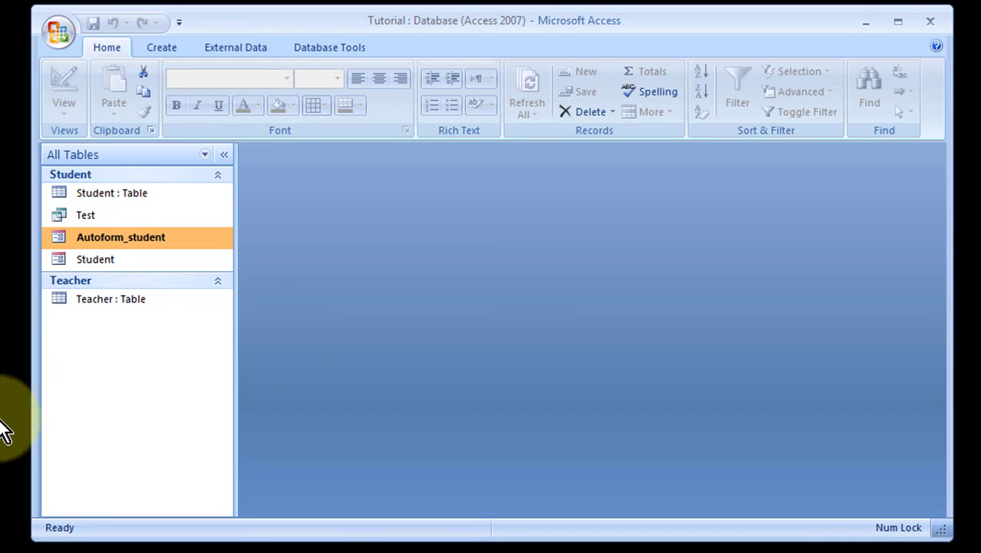
# Open the Student form in Design View
pyautogui.click(102, 258)
pyautogui.click(103, 236)
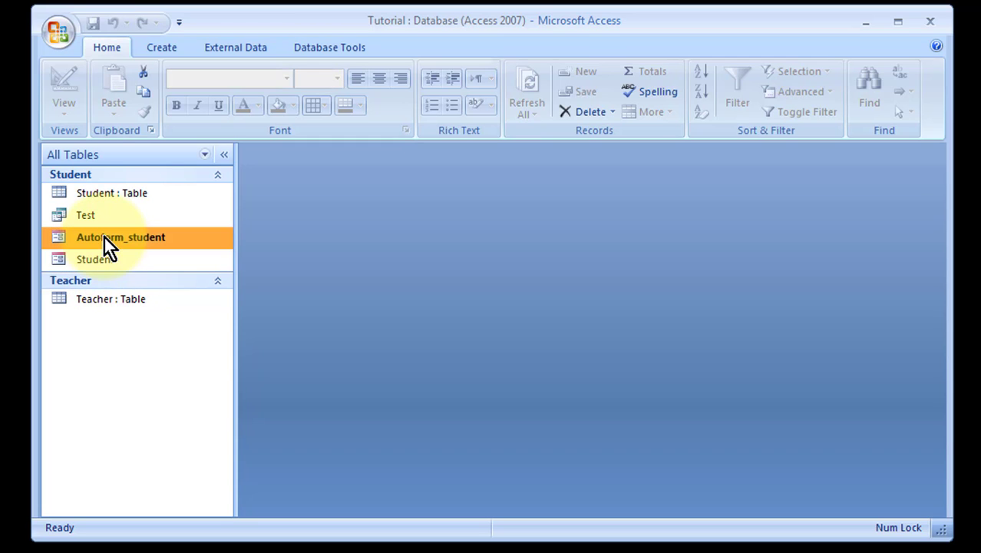
pyautogui.click(104, 262)
pyautogui.rightClick(104, 263)
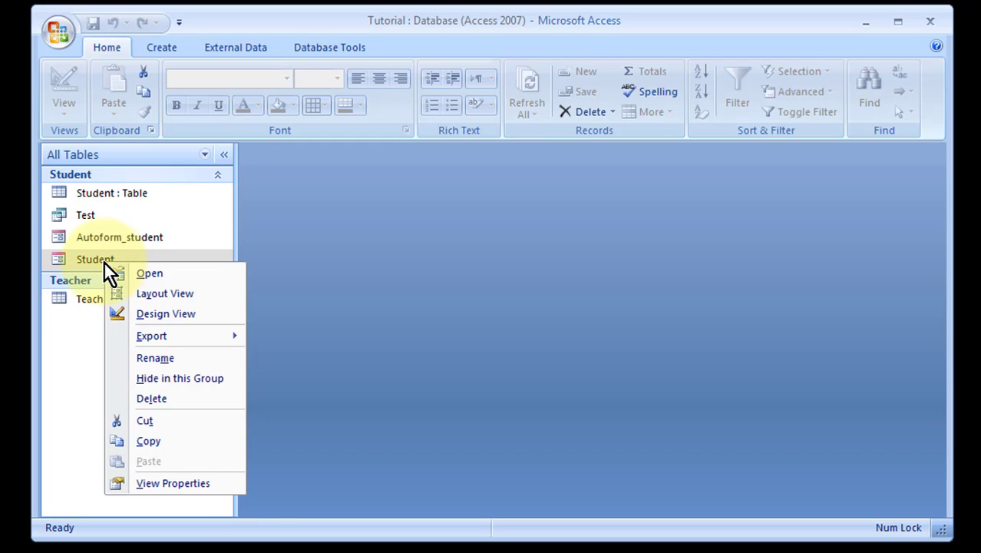
pyautogui.click(146, 313)
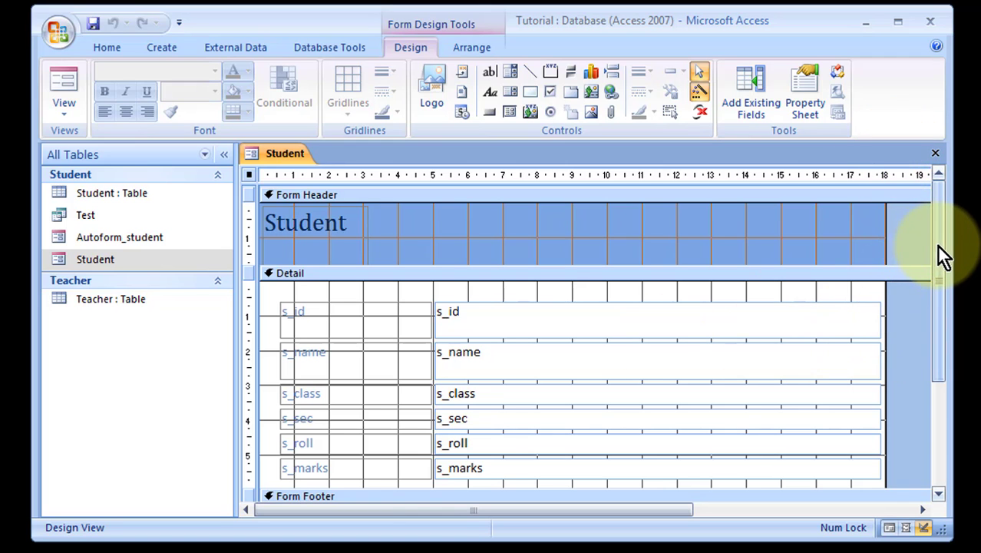
# Widen the form area to about the 18.4 ruler mark and narrow the field text boxes to end at about 17.1
pyautogui.moveTo(937, 245); pyautogui.dragTo(948, 307)
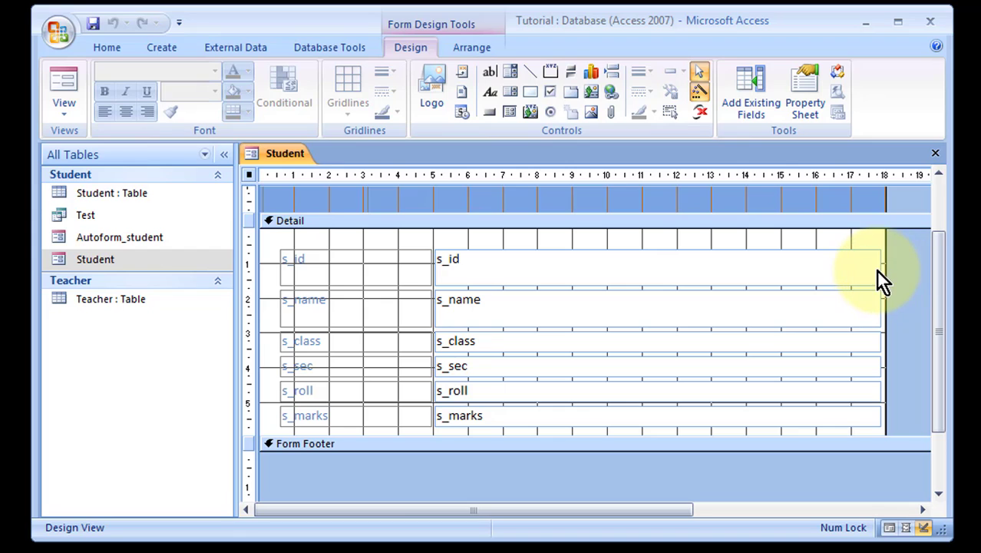
pyautogui.moveTo(883, 267); pyautogui.dragTo(896, 267)
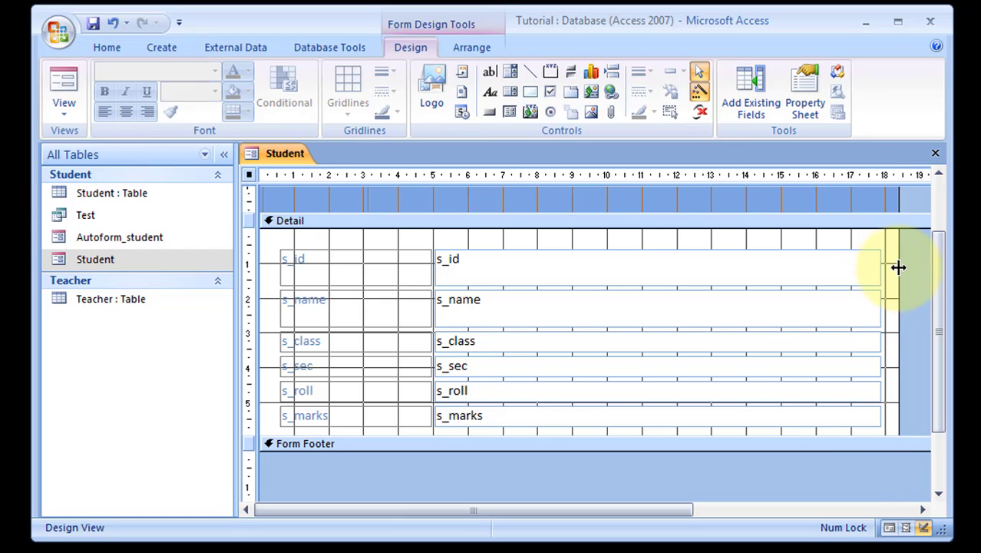
pyautogui.click(475, 260)
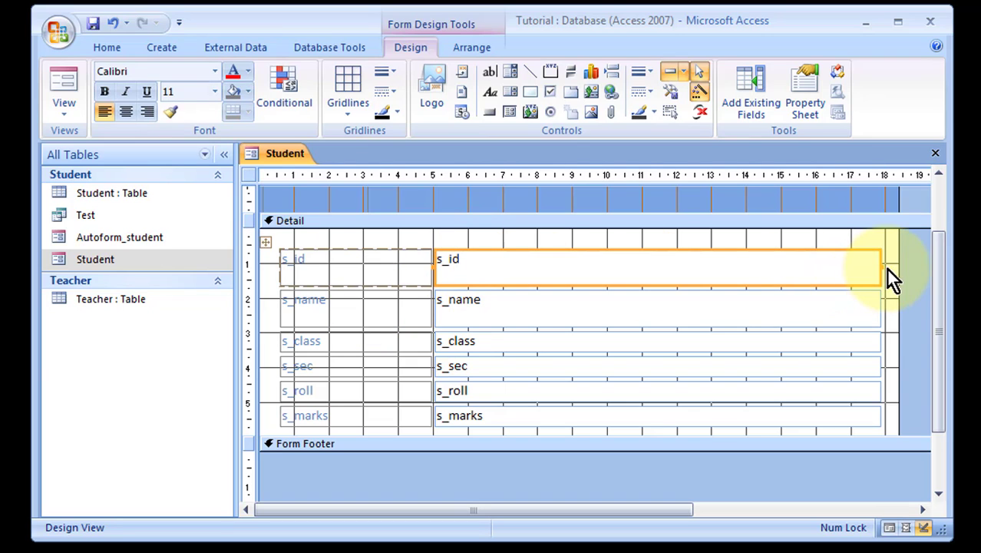
pyautogui.moveTo(880, 267); pyautogui.dragTo(855, 266)
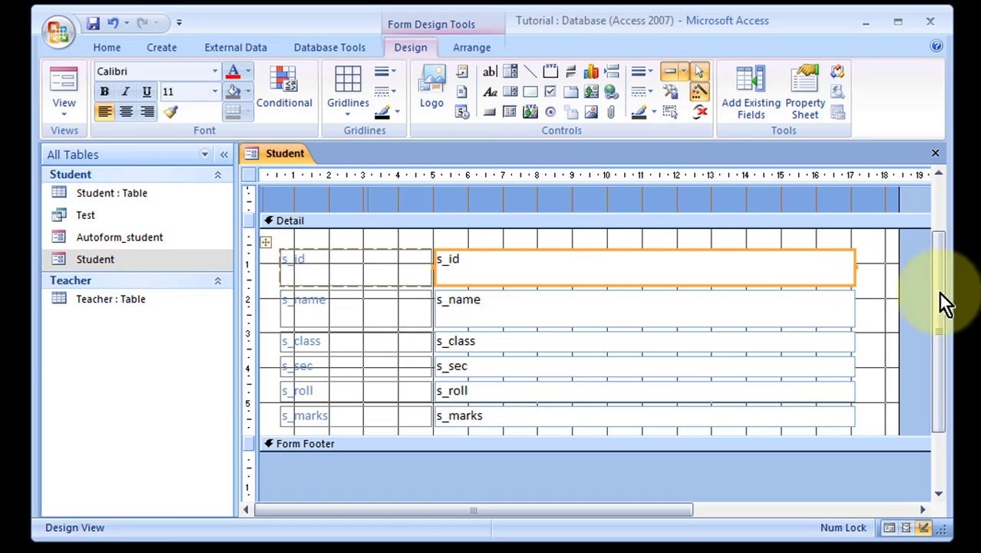
pyautogui.click(320, 270)
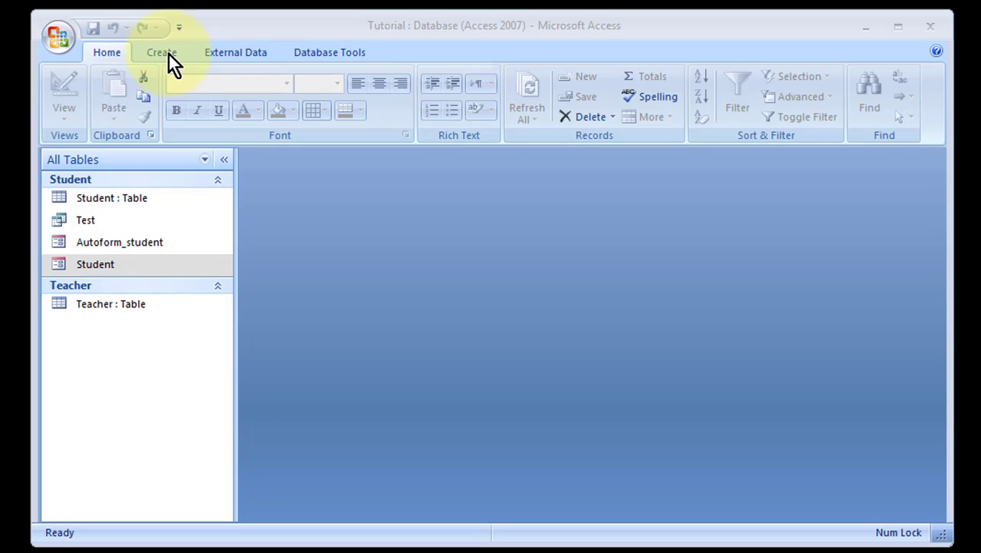
# Create an automatic report from the Student table
pyautogui.click(131, 198)
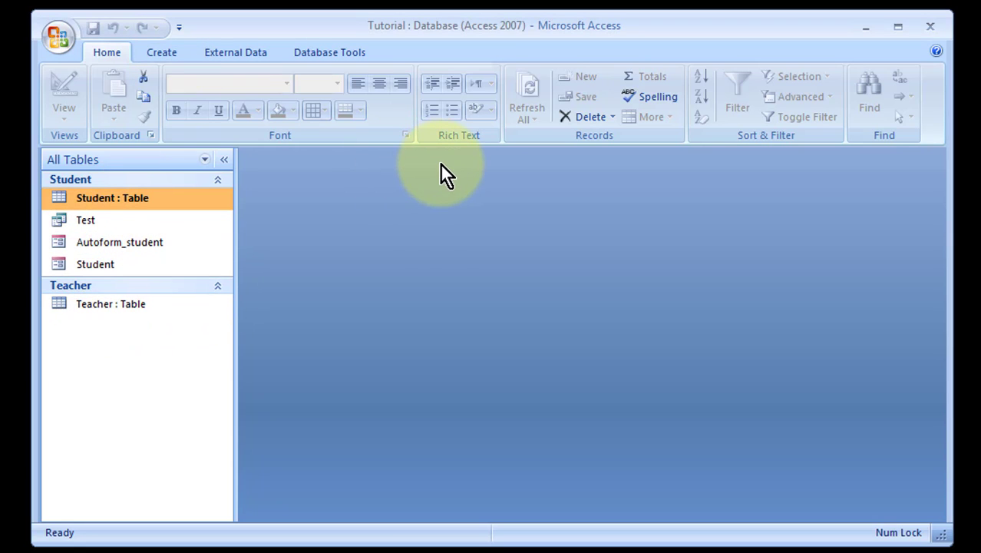
pyautogui.click(165, 52)
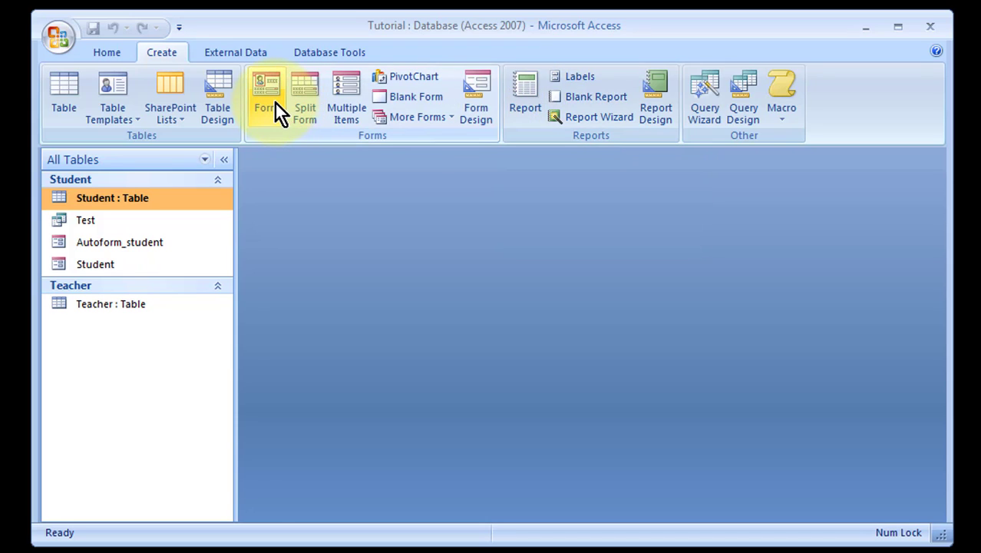
pyautogui.click(530, 107)
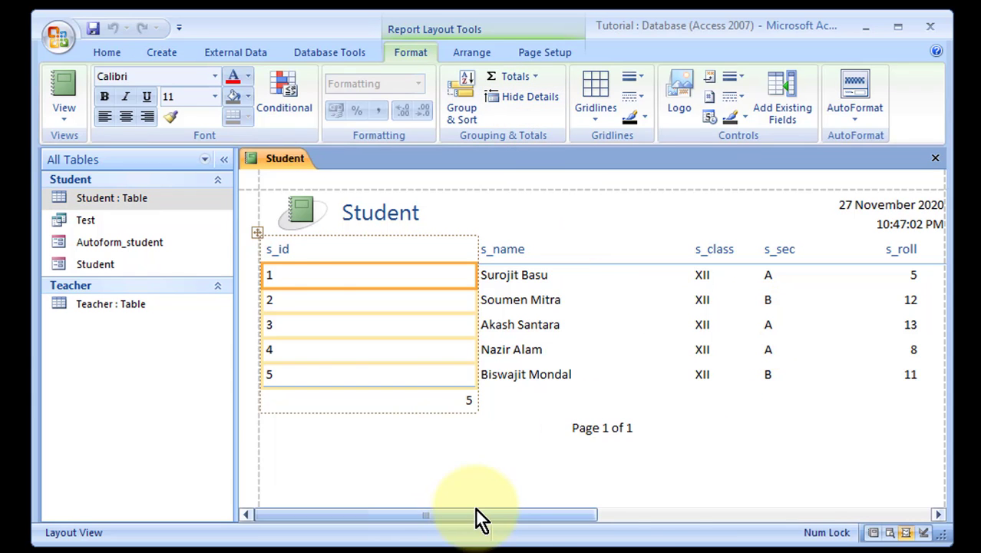
# Narrow the automatic report's s_id column so all fields fit across the page, and close the report without saving
pyautogui.moveTo(475, 509); pyautogui.dragTo(418, 492)
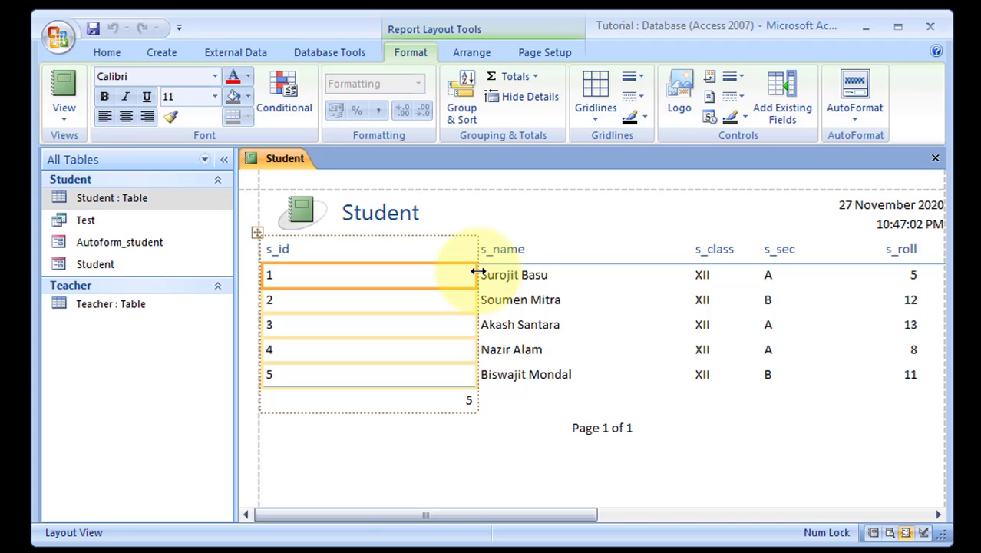
pyautogui.moveTo(477, 271); pyautogui.dragTo(330, 271)
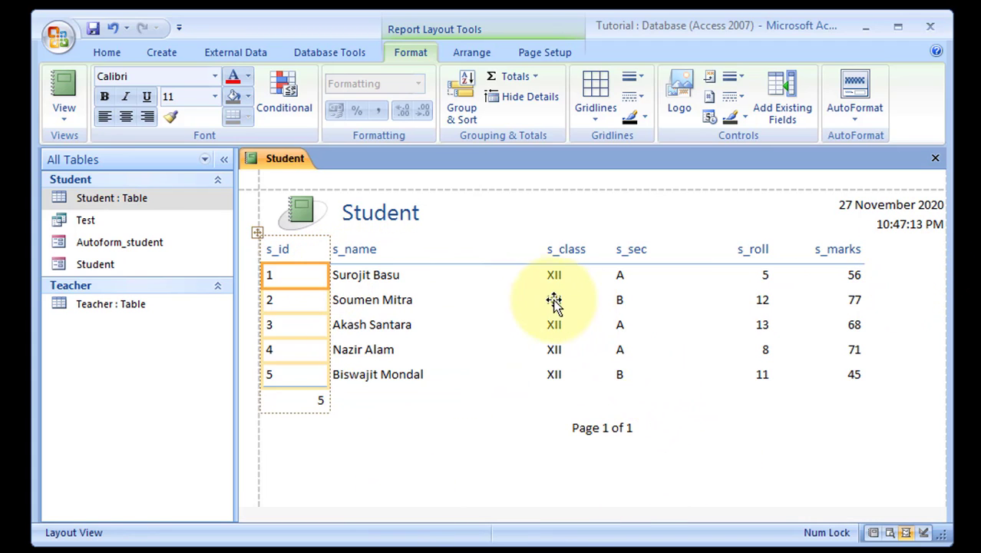
pyautogui.click(688, 307)
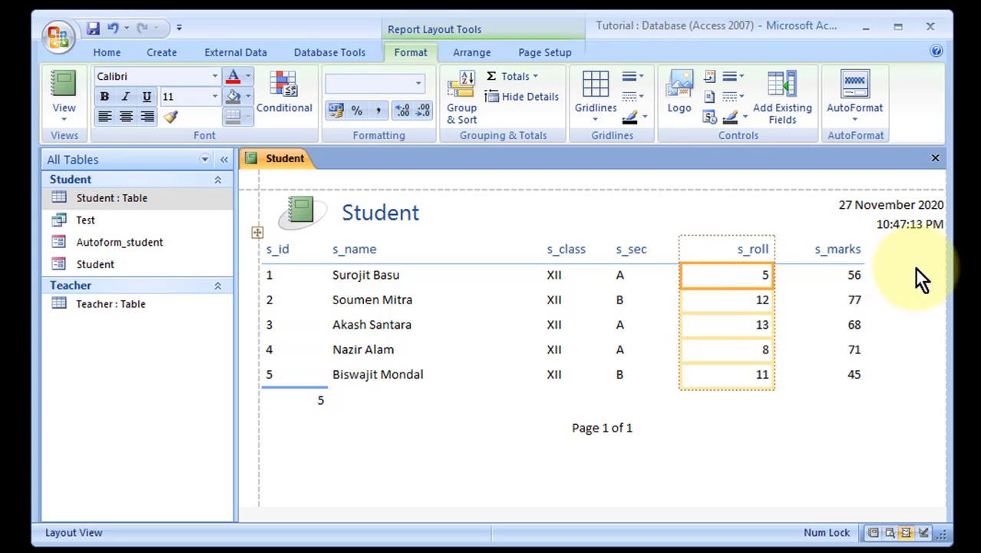
pyautogui.click(834, 253)
pyautogui.click(559, 430)
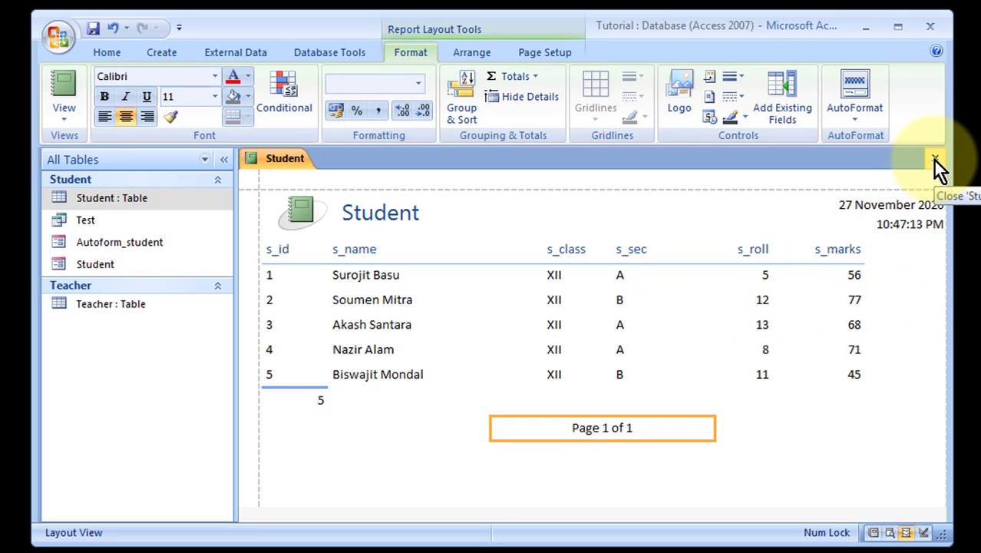
pyautogui.click(935, 159)
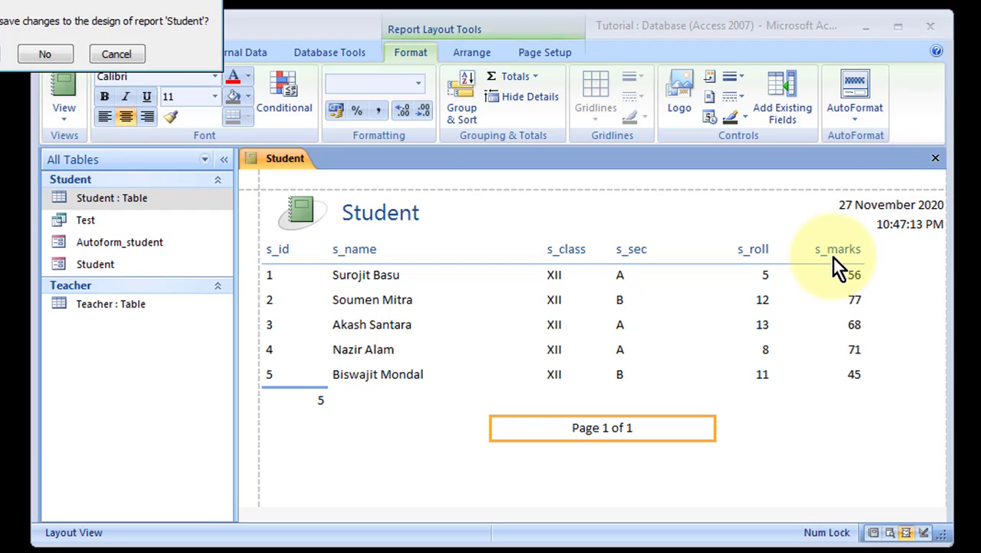
pyautogui.click(64, 55)
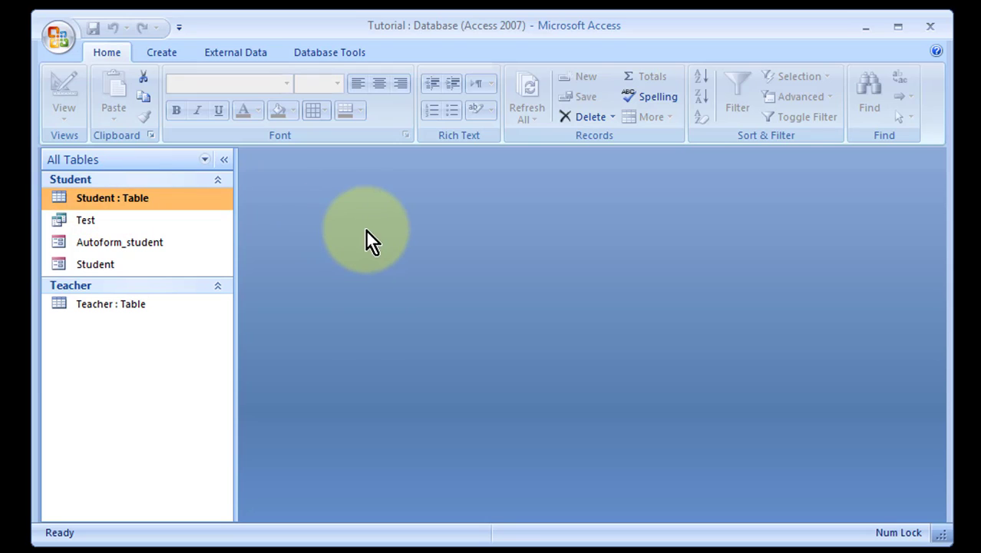
# Start the Report Wizard on the Student table and include all six fields in the report
pyautogui.click(154, 52)
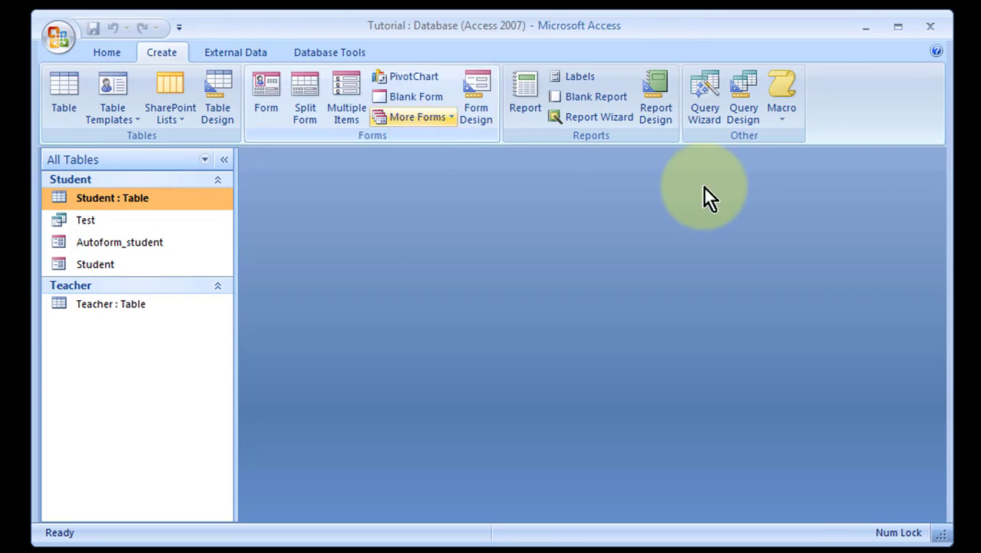
pyautogui.click(604, 118)
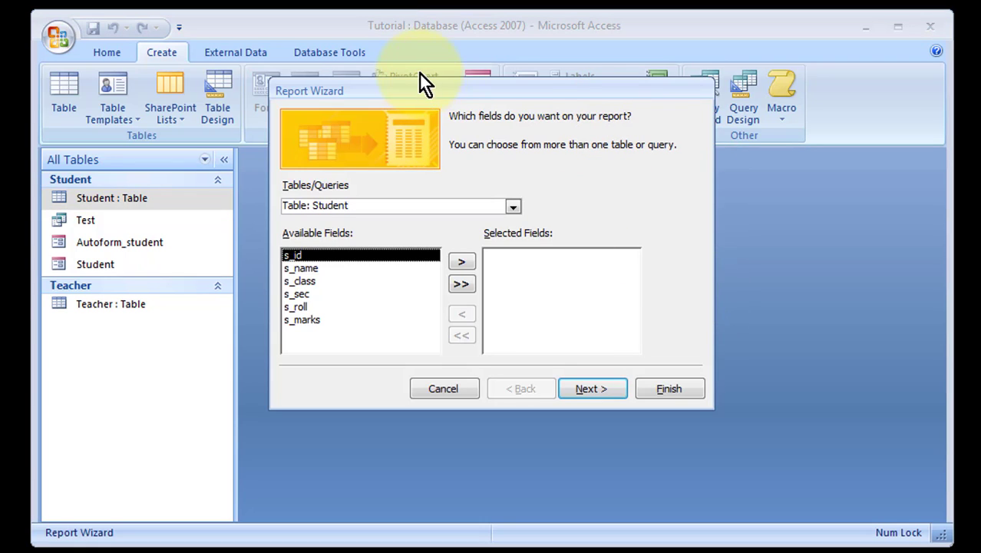
pyautogui.moveTo(427, 87)
pyautogui.mouseDown()
pyautogui.moveTo(460, 125)
pyautogui.moveTo(426, 101)
pyautogui.mouseUp()
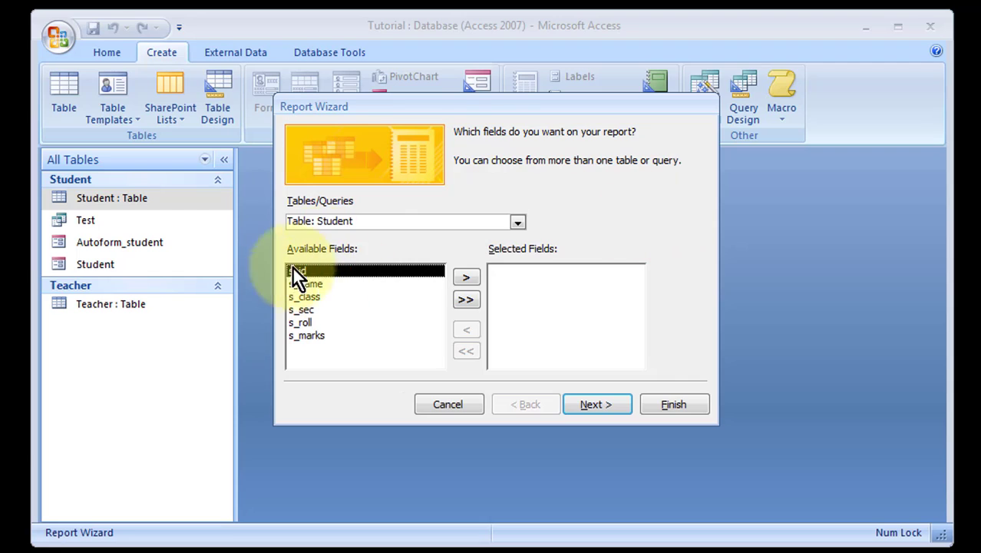
pyautogui.click(517, 223)
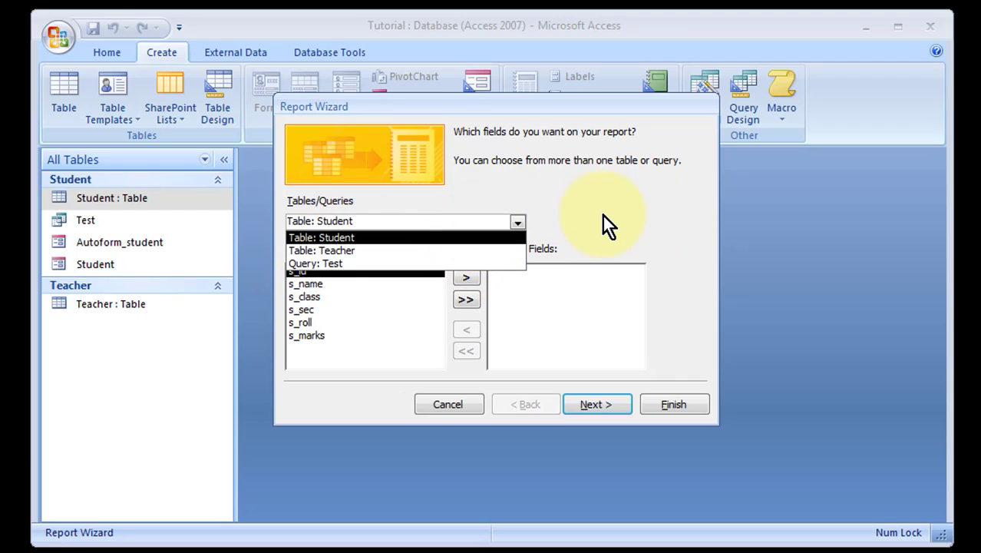
pyautogui.click(419, 240)
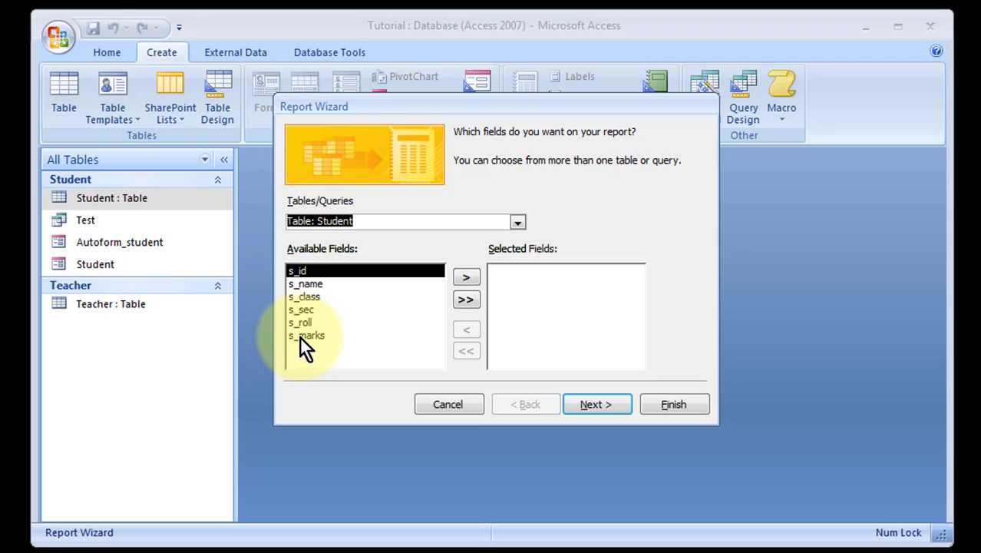
pyautogui.click(469, 301)
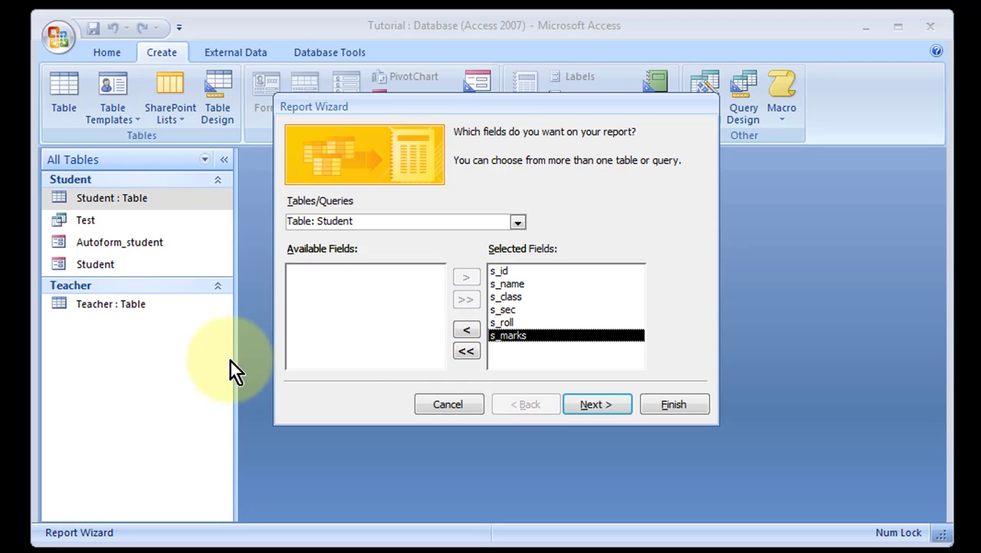
pyautogui.click(600, 407)
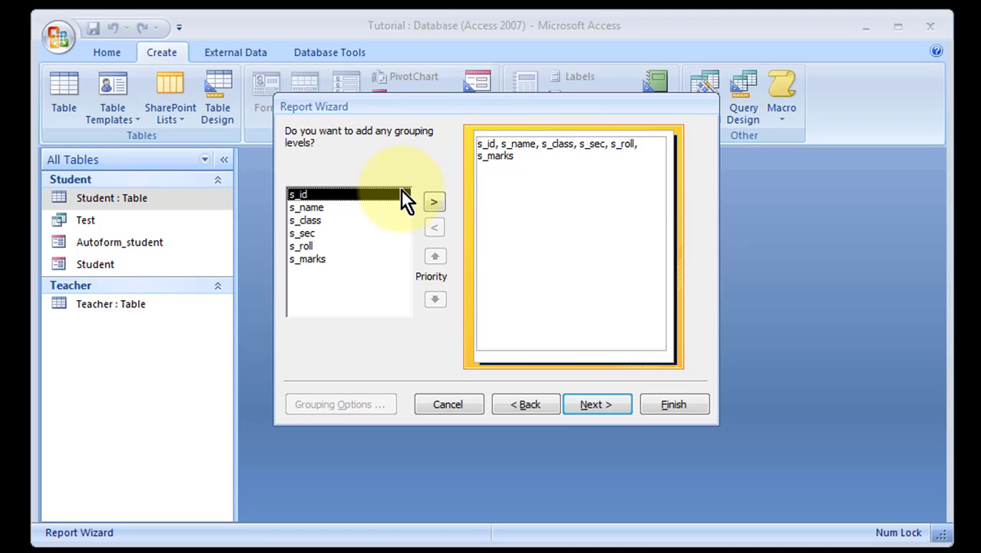
# Leave the report without grouping levels and sort its records by s_id in ascending order
pyautogui.click(303, 221)
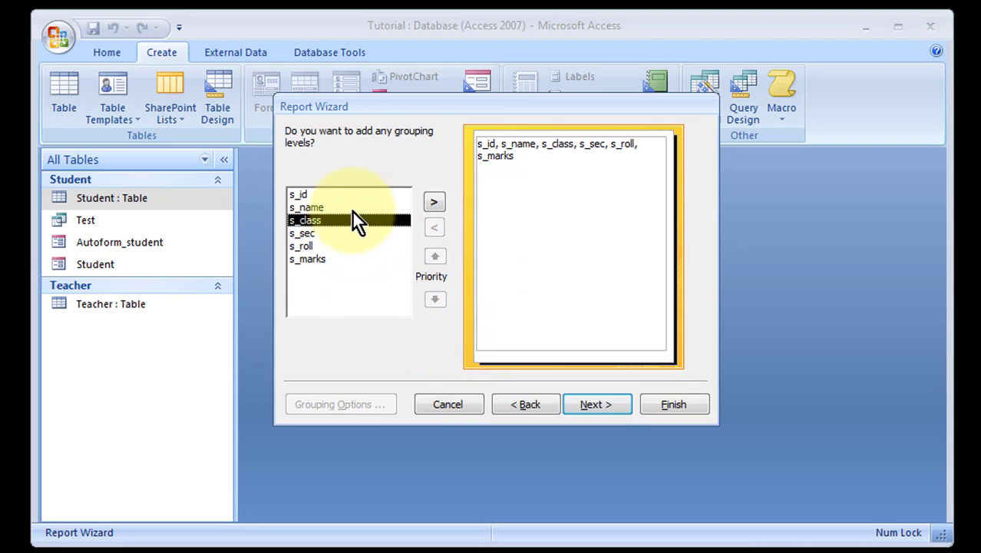
pyautogui.click(596, 406)
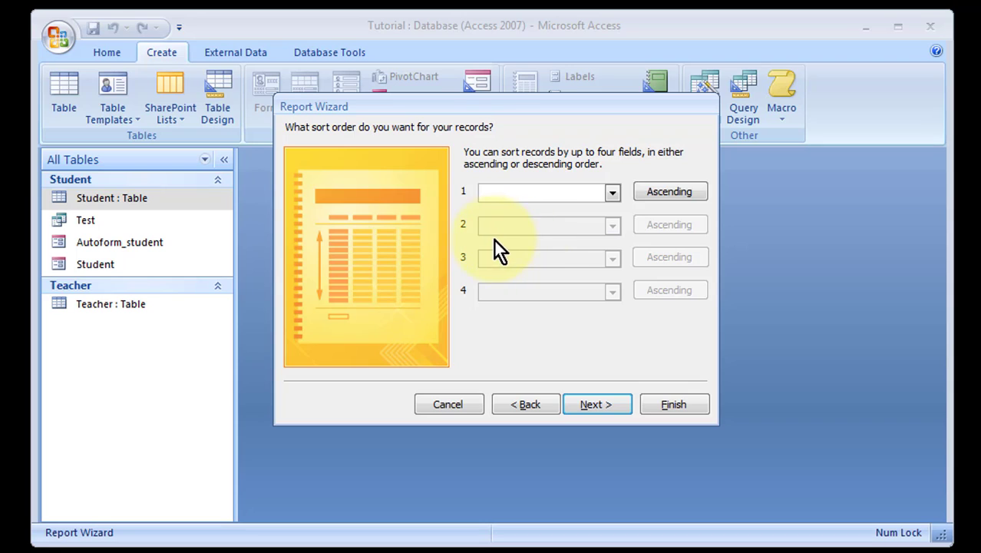
pyautogui.click(612, 192)
pyautogui.click(571, 223)
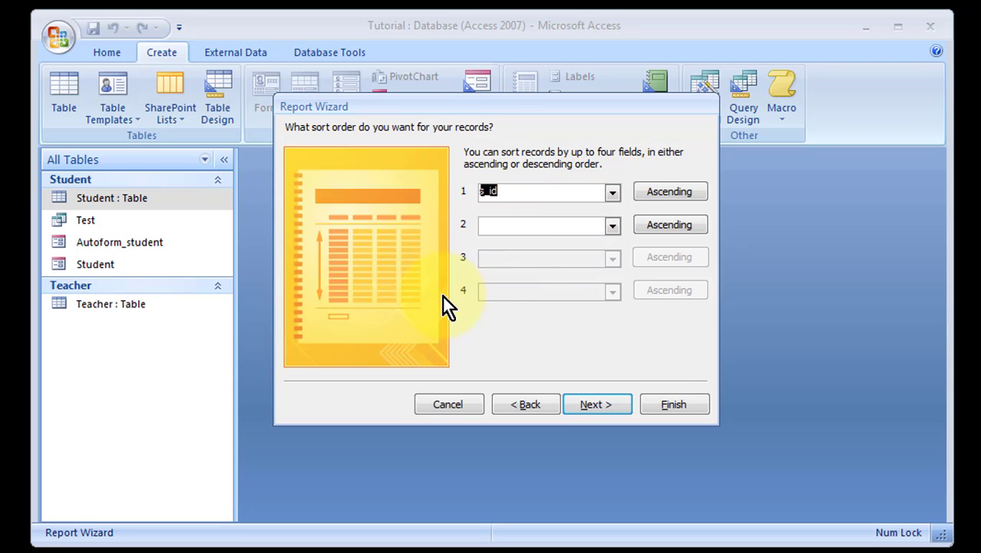
pyautogui.click(612, 226)
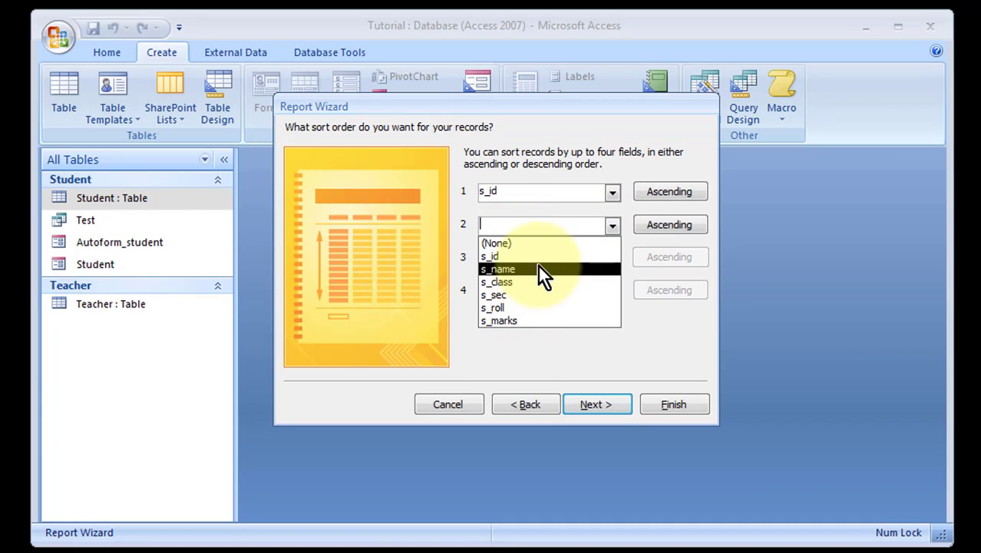
pyautogui.click(646, 344)
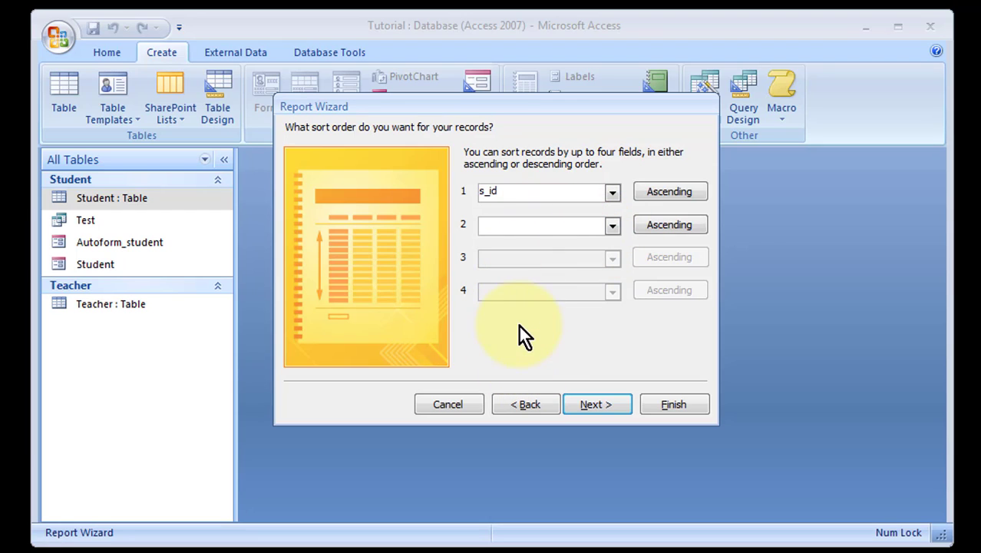
pyautogui.click(584, 404)
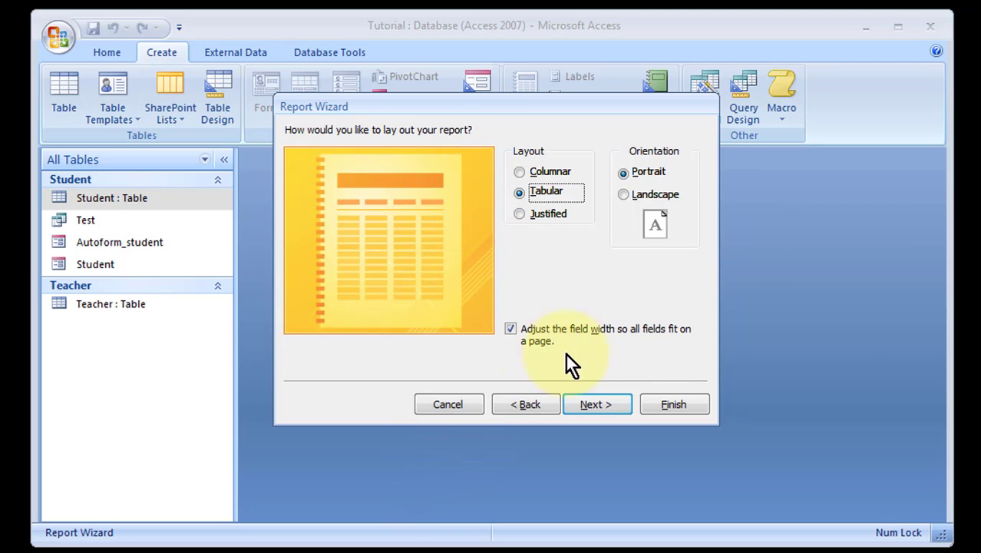
# Keep the tabular portrait layout and choose the Access 2003 style after previewing styles such as Equity, Flow and Civic
pyautogui.click(598, 405)
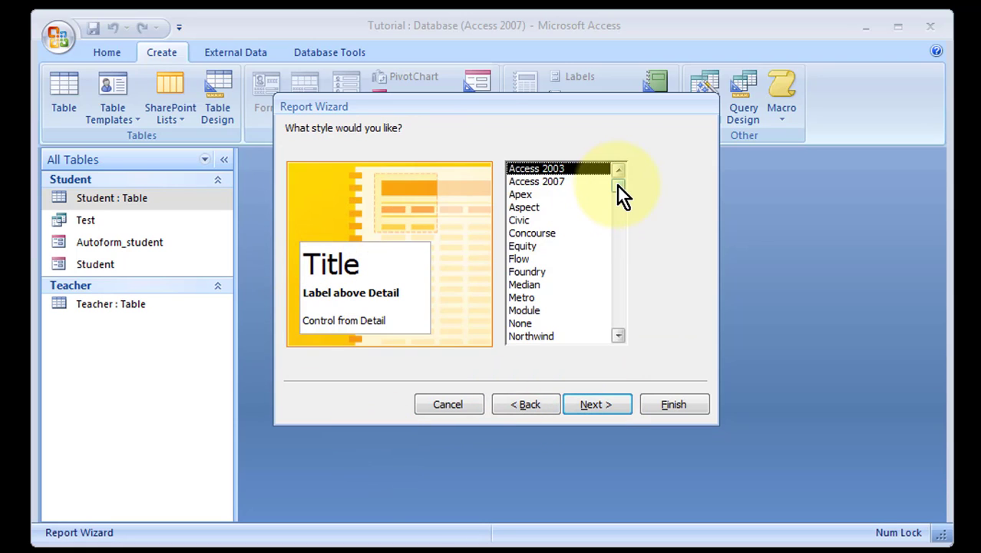
pyautogui.moveTo(616, 185); pyautogui.dragTo(576, 244)
pyautogui.click(575, 244)
pyautogui.click(534, 196)
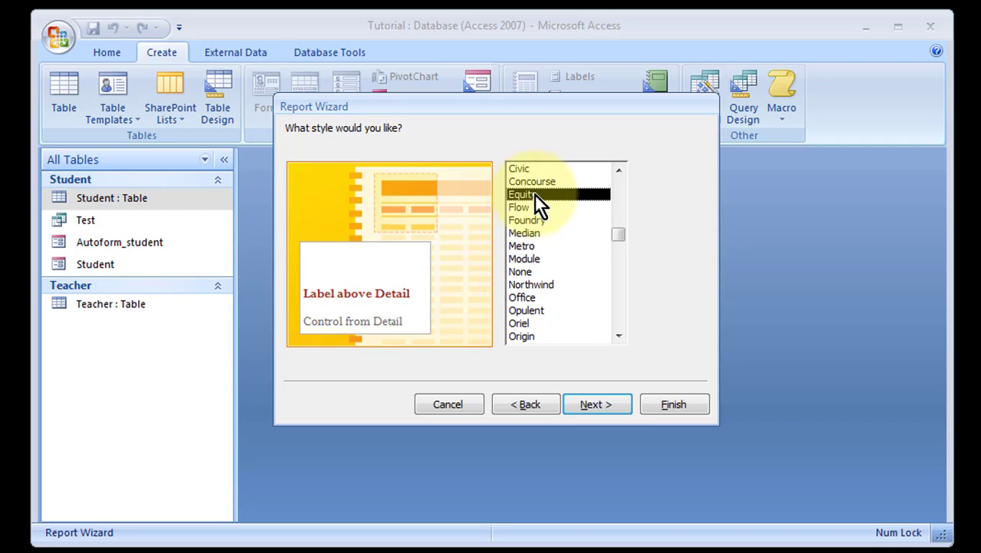
pyautogui.click(537, 232)
pyautogui.click(522, 207)
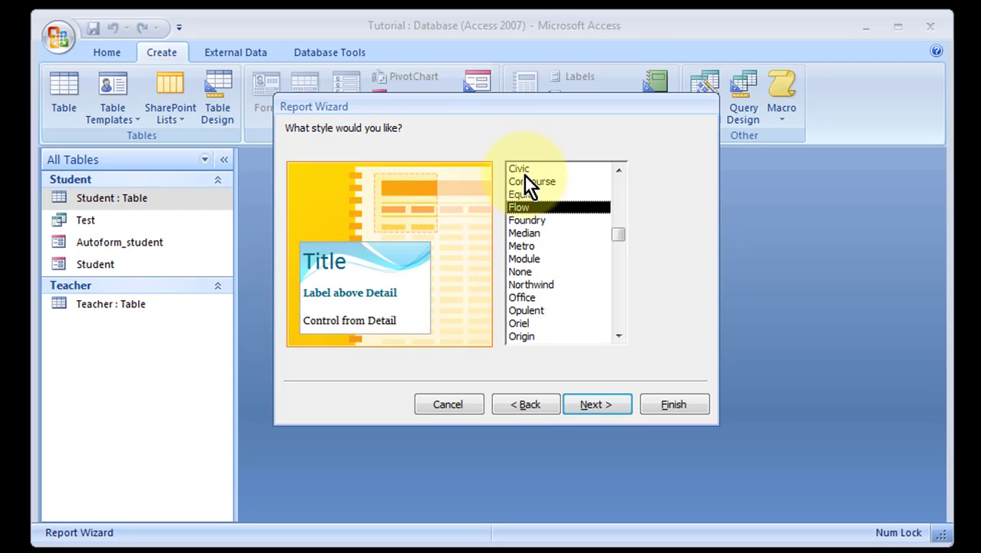
pyautogui.click(523, 171)
pyautogui.moveTo(618, 233); pyautogui.dragTo(618, 184)
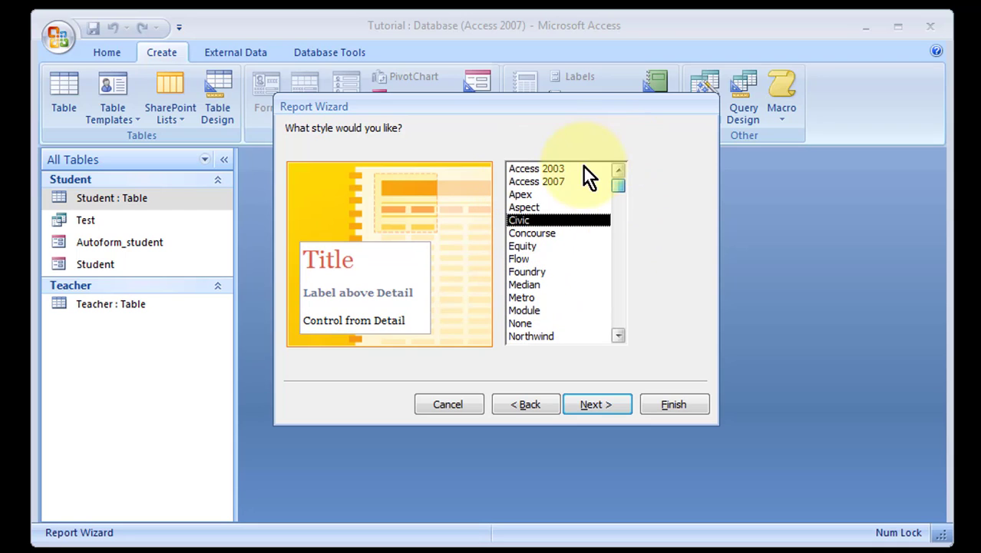
pyautogui.click(574, 169)
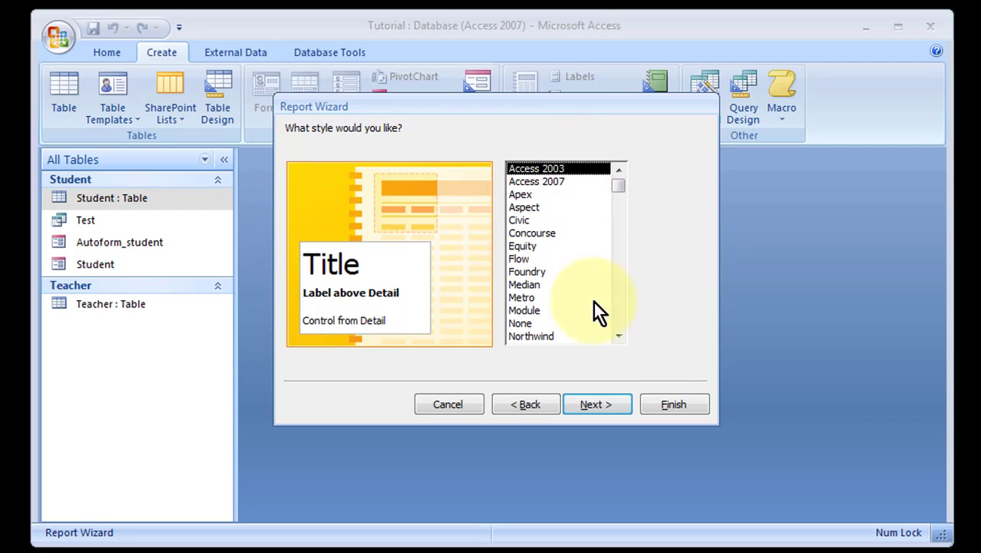
pyautogui.click(596, 405)
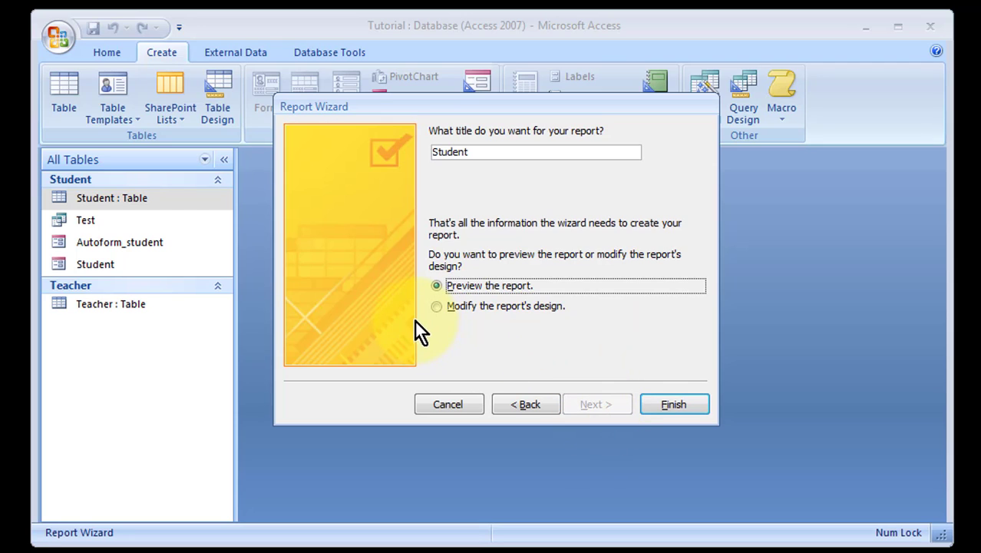
# Title the report "Student Data" and finish the wizard with the option to preview the report
pyautogui.moveTo(482, 152); pyautogui.dragTo(430, 148)
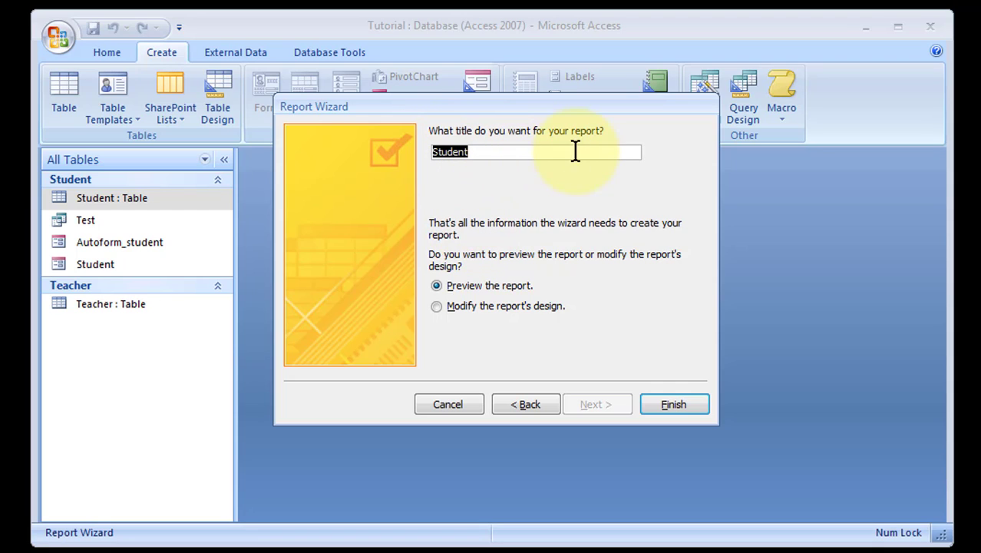
pyautogui.click(476, 151)
pyautogui.moveTo(476, 151); pyautogui.dragTo(430, 151)
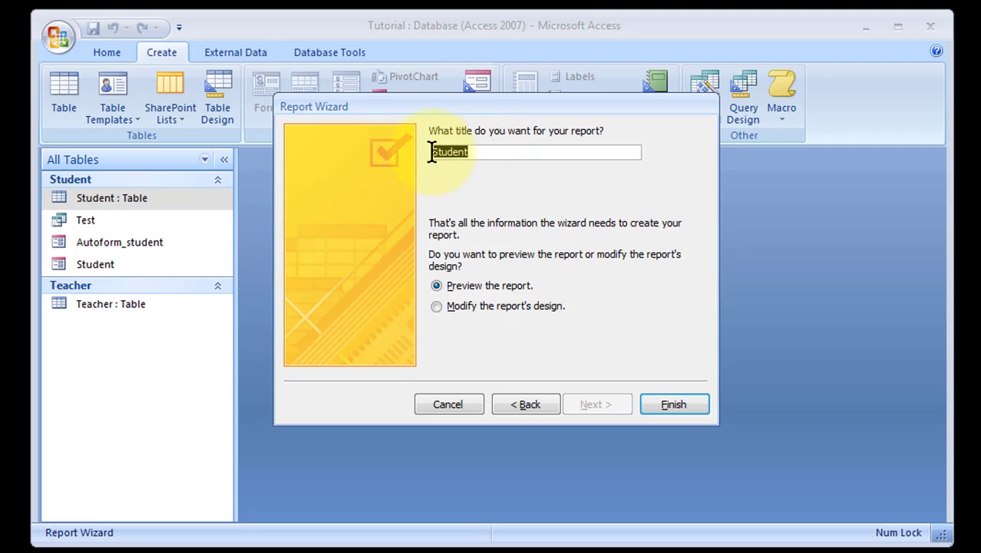
pyautogui.click(492, 157)
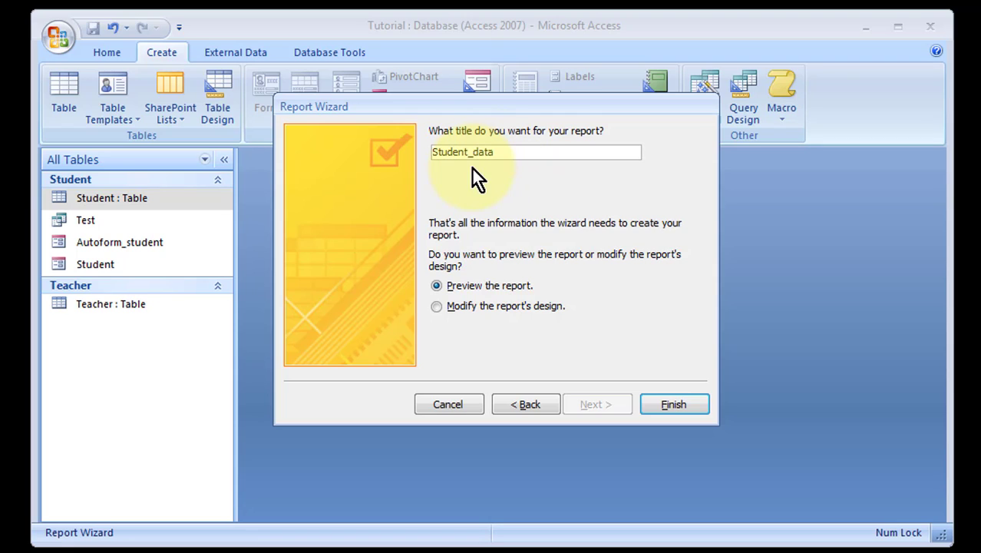
pyautogui.click(473, 152)
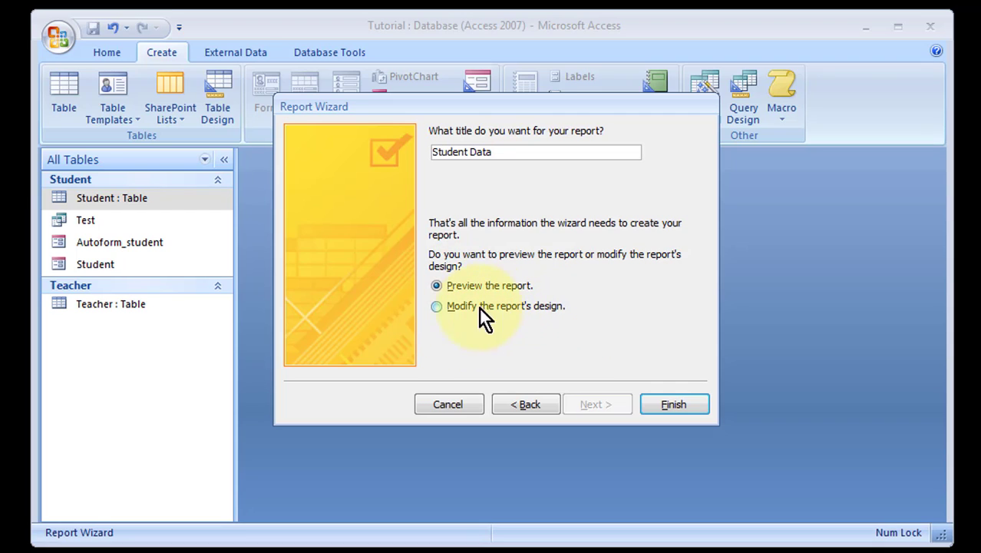
pyautogui.click(436, 307)
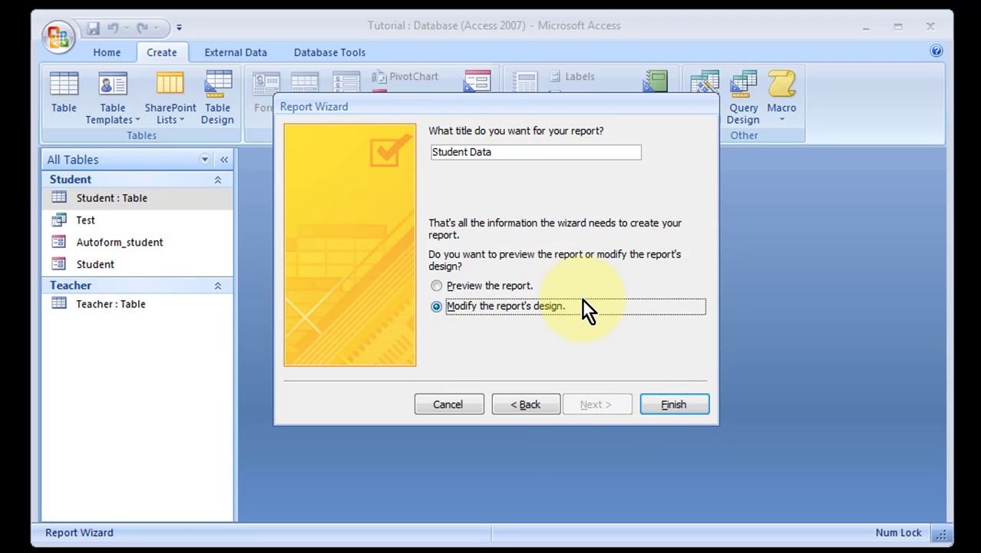
pyautogui.click(490, 285)
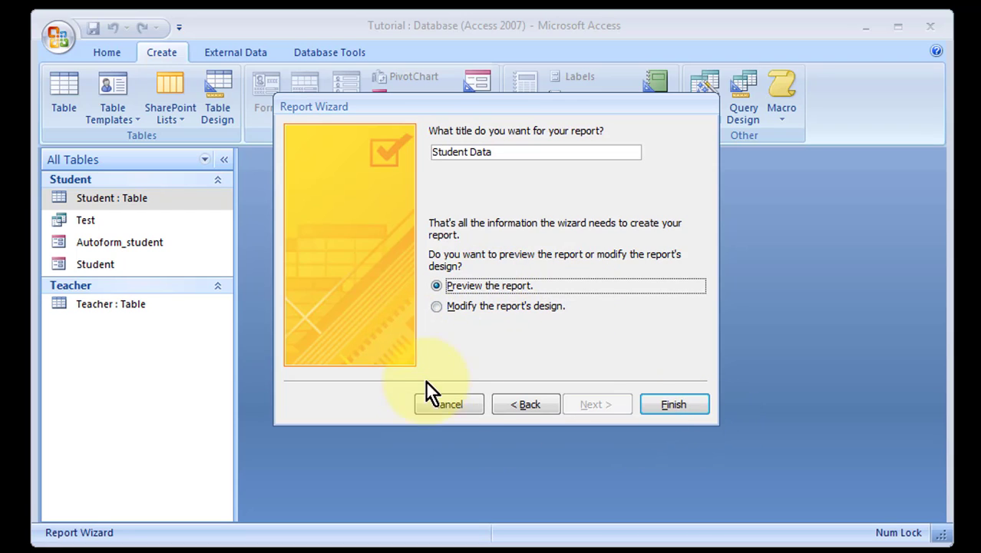
pyautogui.click(669, 402)
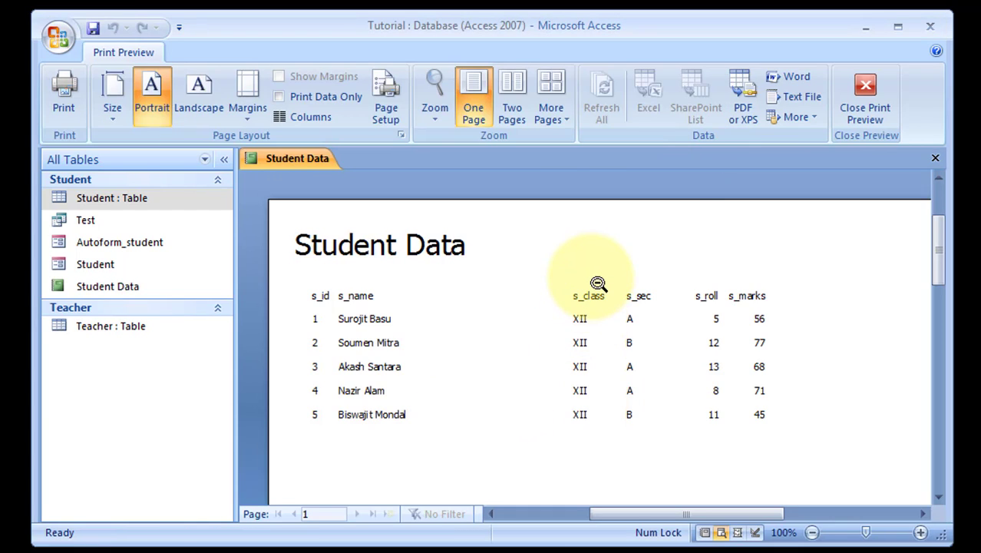
# Examine the title, column headings and records of the Student Data report in Print Preview
pyautogui.click(638, 287)
pyautogui.click(619, 225)
pyautogui.scroll(3, 764, 300)
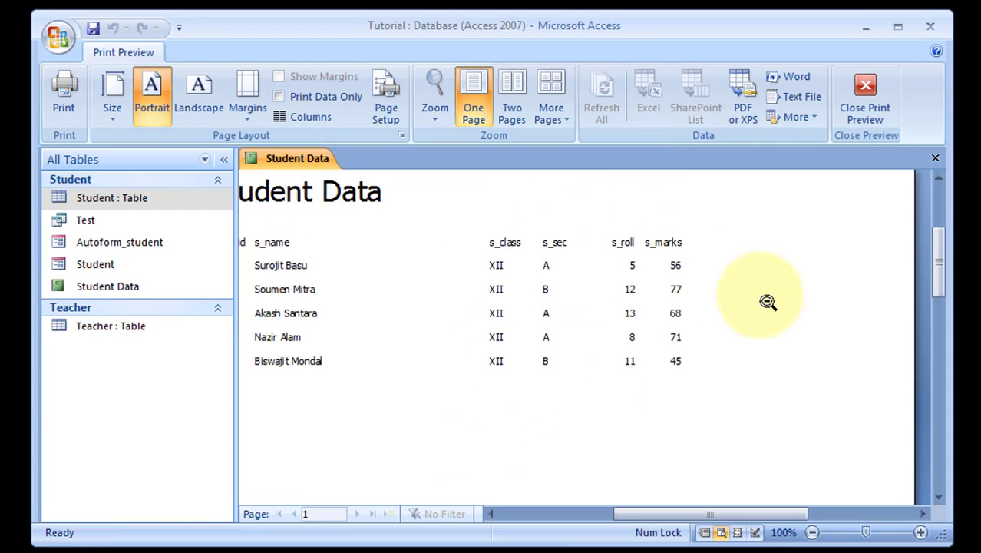
pyautogui.moveTo(614, 513)
pyautogui.mouseDown()
pyautogui.moveTo(517, 514)
pyautogui.moveTo(654, 513)
pyautogui.moveTo(588, 514)
pyautogui.moveTo(596, 514)
pyautogui.mouseUp()
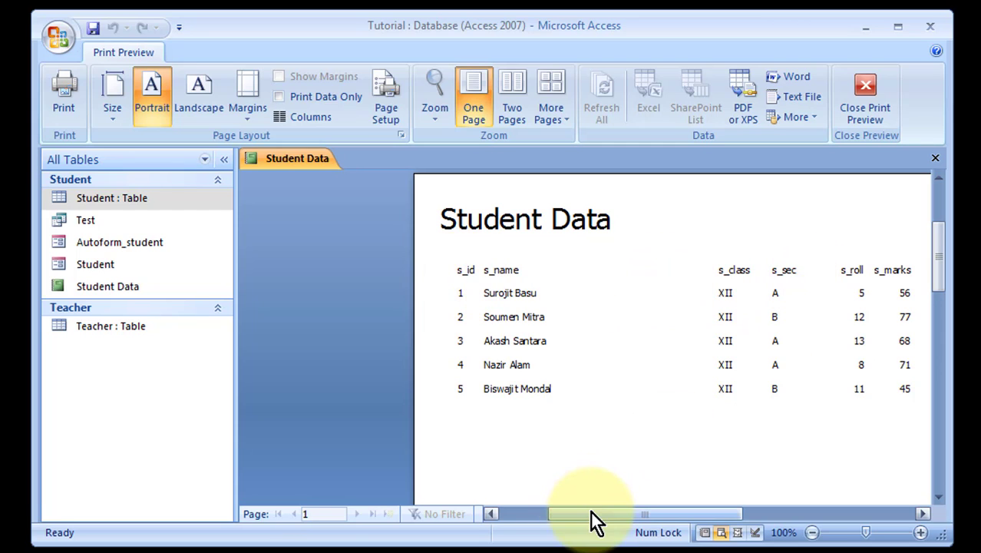
pyautogui.moveTo(590, 513); pyautogui.dragTo(618, 512)
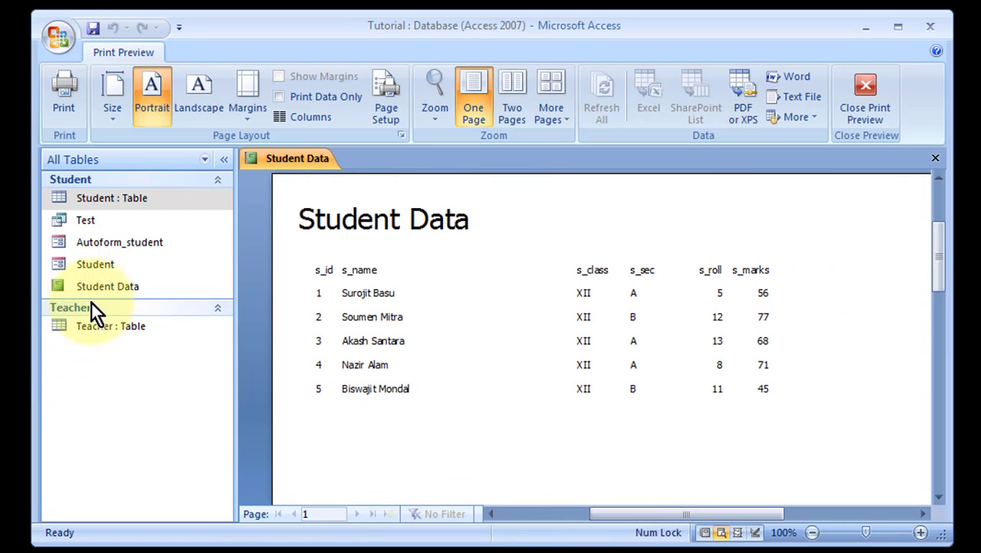
# Open the Student Data report in Design View and select its report header title
pyautogui.click(102, 284)
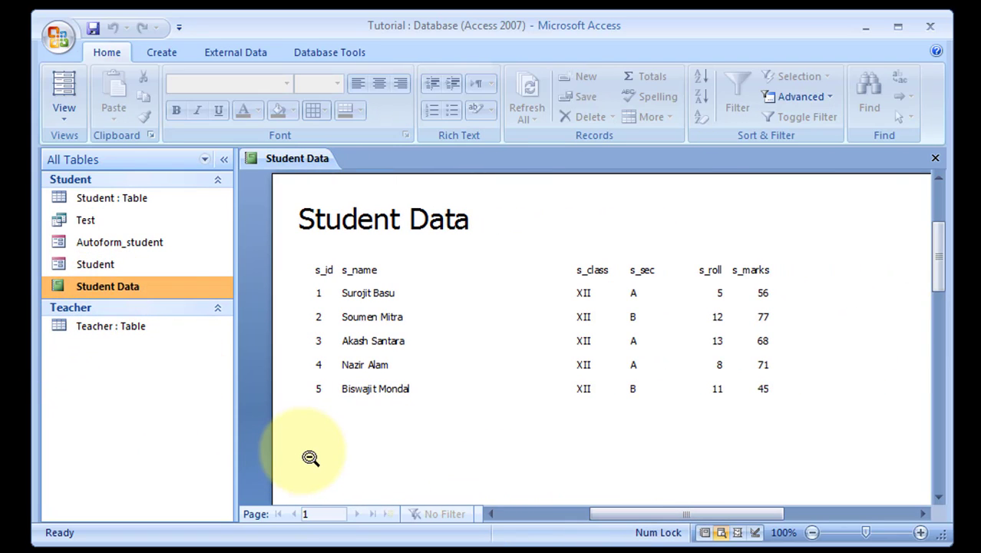
pyautogui.rightClick(135, 283)
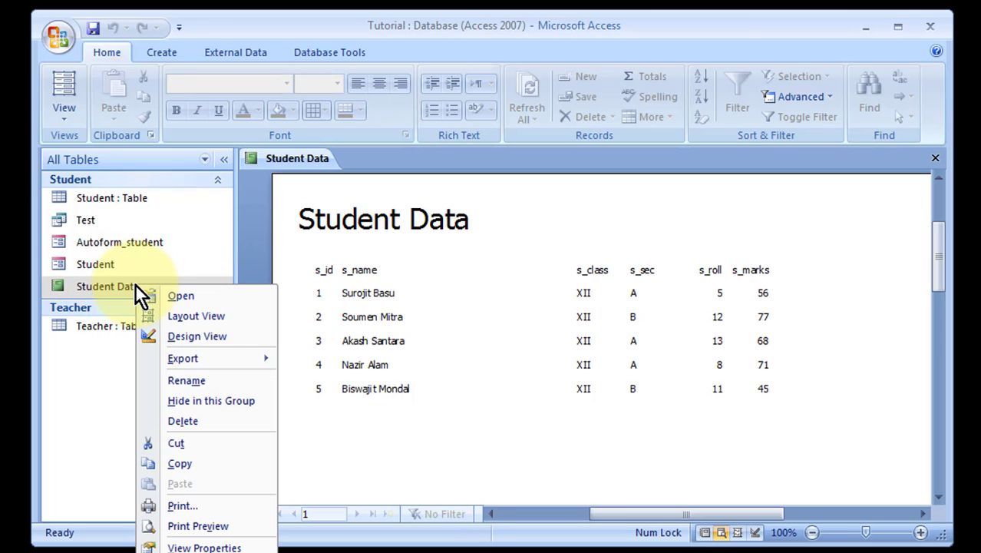
pyautogui.click(192, 335)
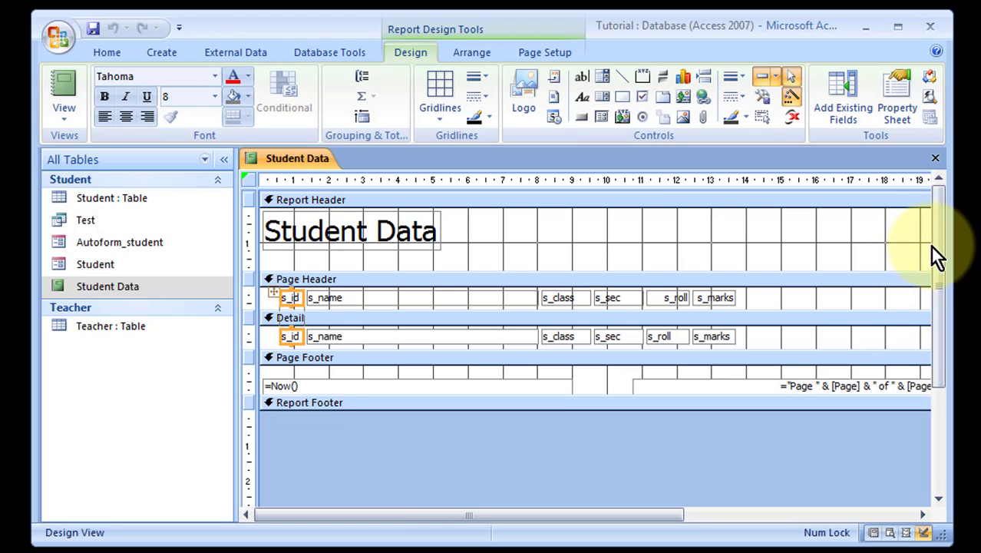
pyautogui.moveTo(939, 258); pyautogui.dragTo(940, 217)
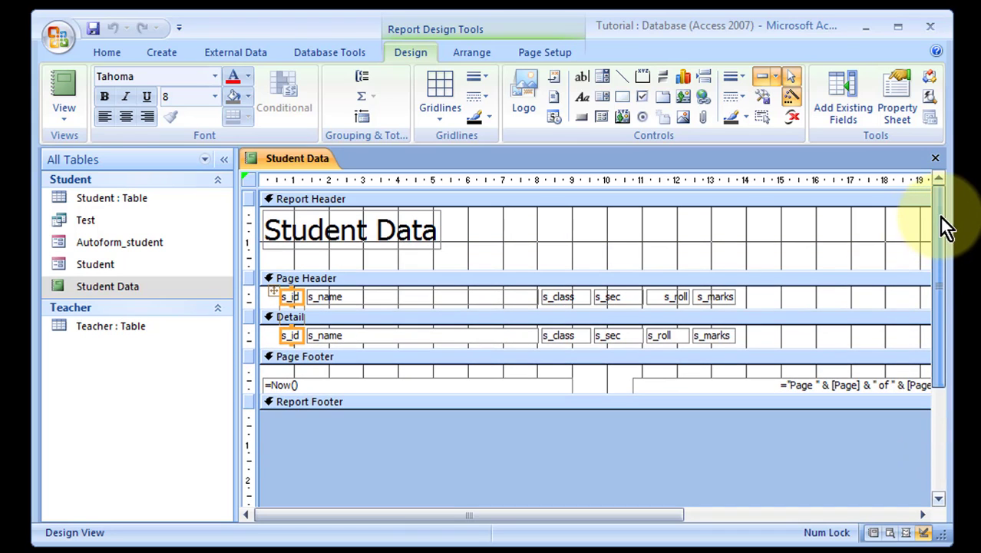
pyautogui.click(315, 236)
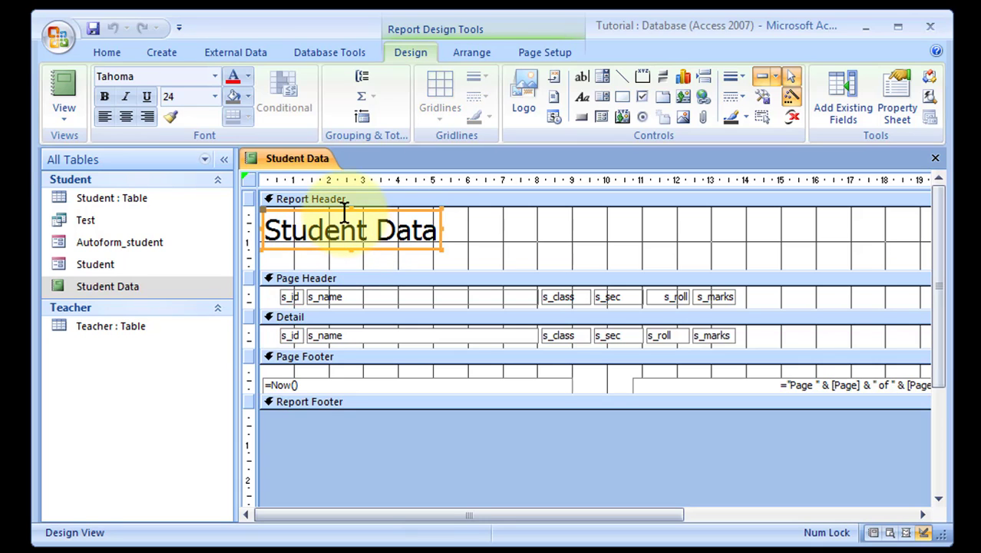
# Change the page header labels s_id and s_name to "ID" and "Name"
pyautogui.click(295, 298)
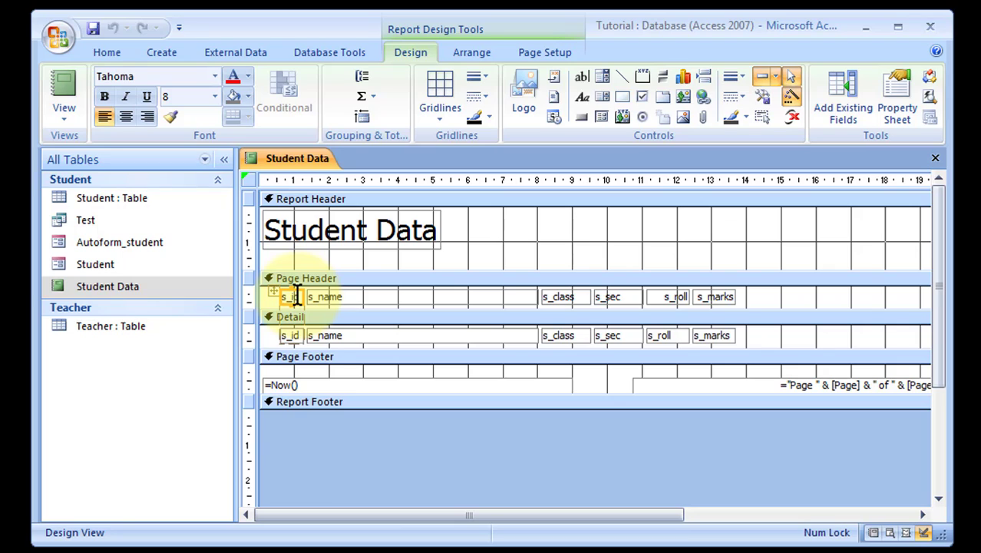
pyautogui.click(299, 296)
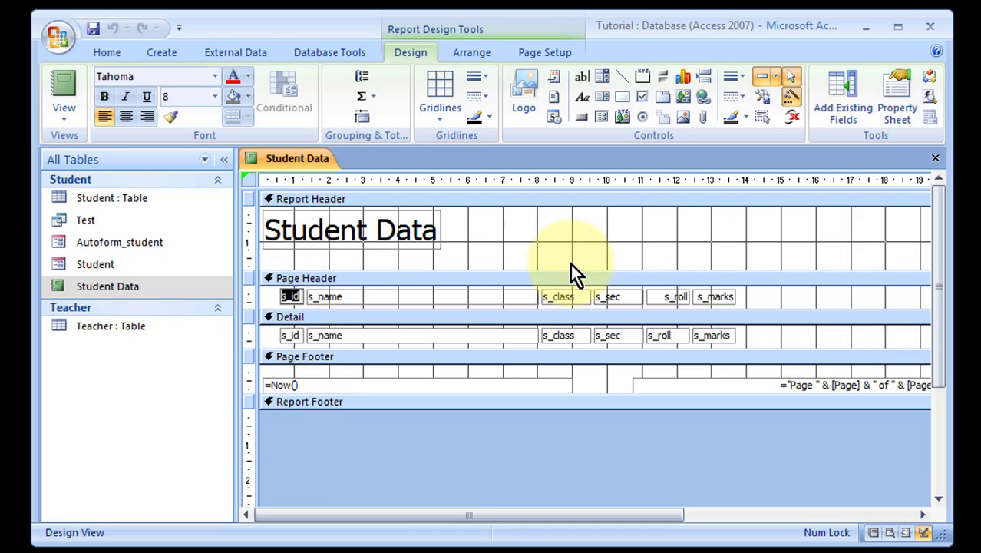
pyautogui.write('ID')
pyautogui.click(344, 300)
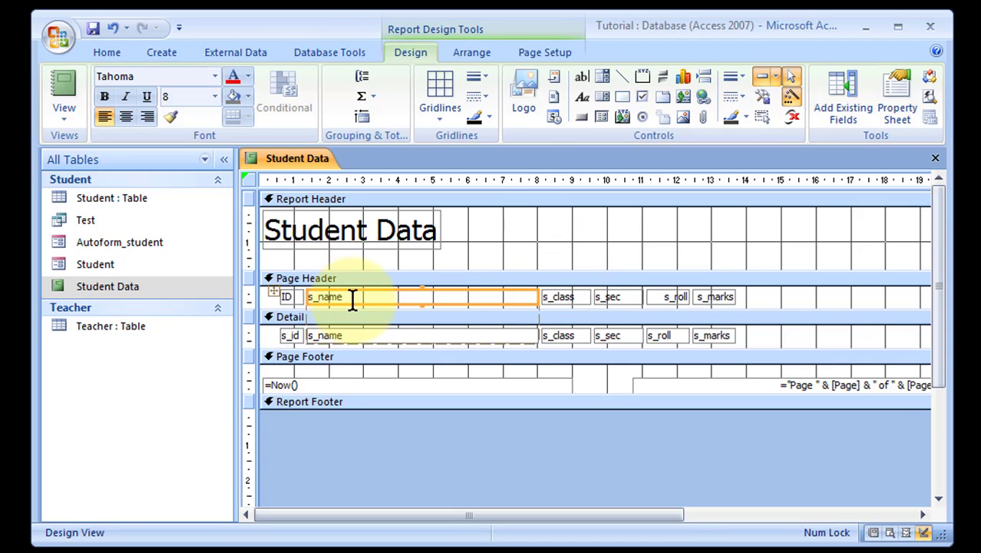
pyautogui.moveTo(353, 298); pyautogui.dragTo(296, 297)
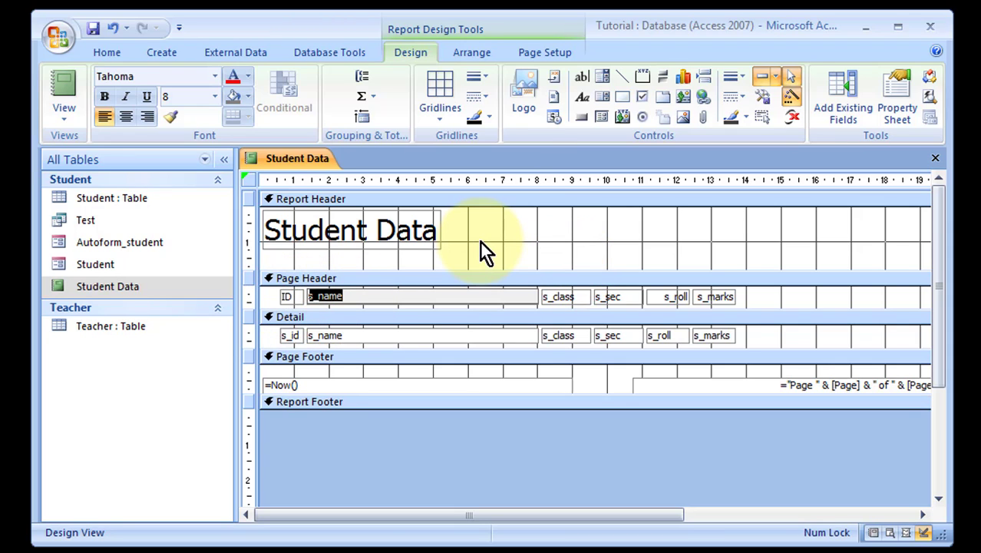
pyautogui.write('Name')
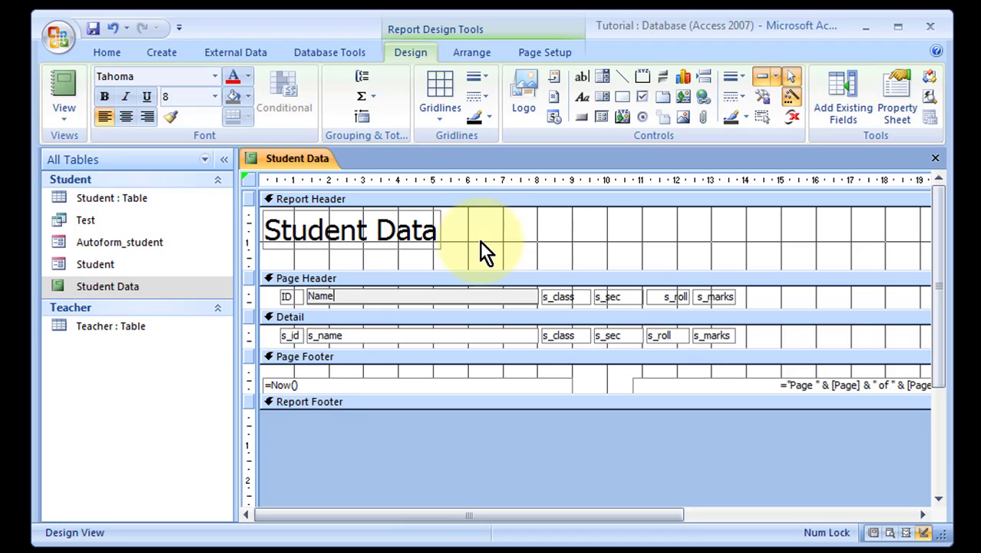
# Change the page header labels s_class and s_sec to "Cass" and "Section"
pyautogui.doubleClick(555, 298)
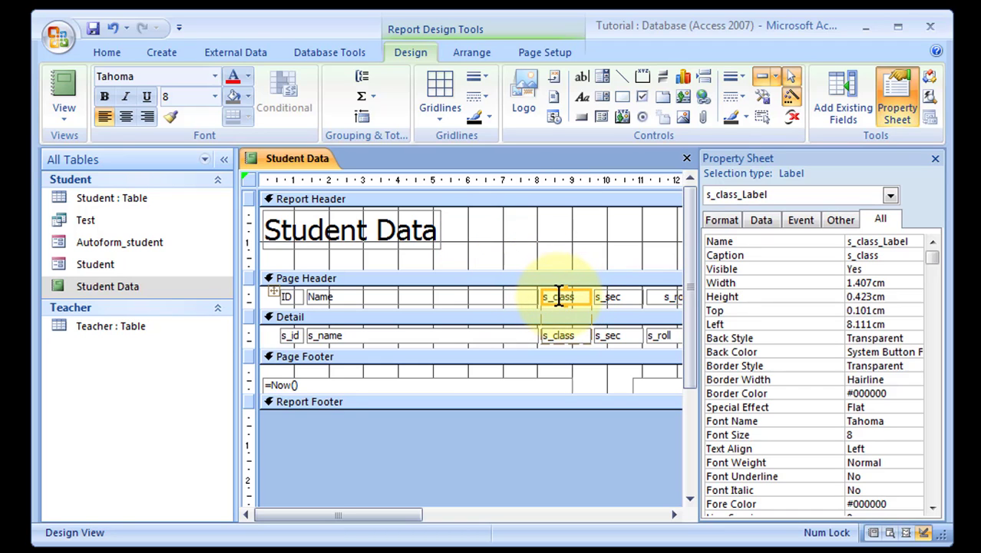
pyautogui.moveTo(559, 298); pyautogui.dragTo(523, 293)
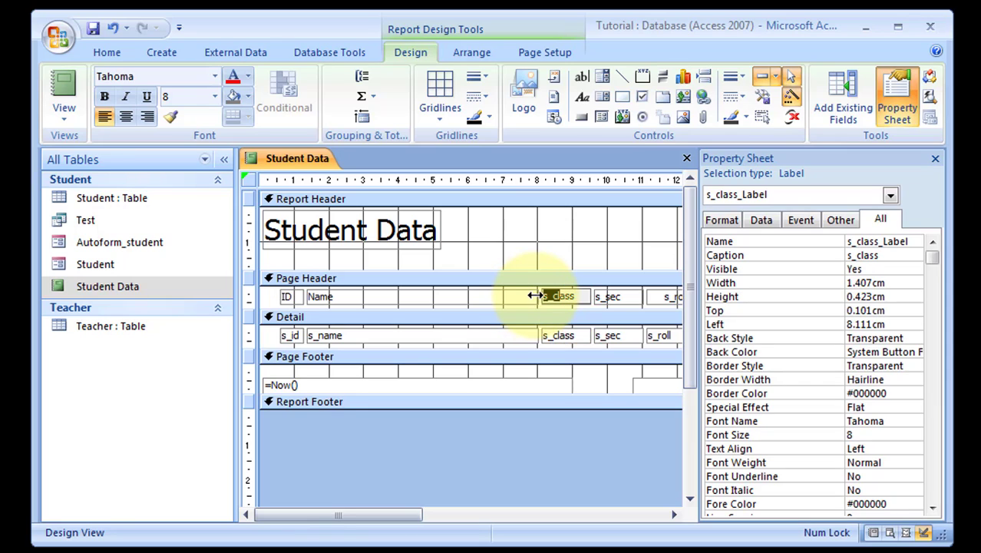
pyautogui.write('C')
pyautogui.click(626, 298)
pyautogui.moveTo(626, 299); pyautogui.dragTo(599, 301)
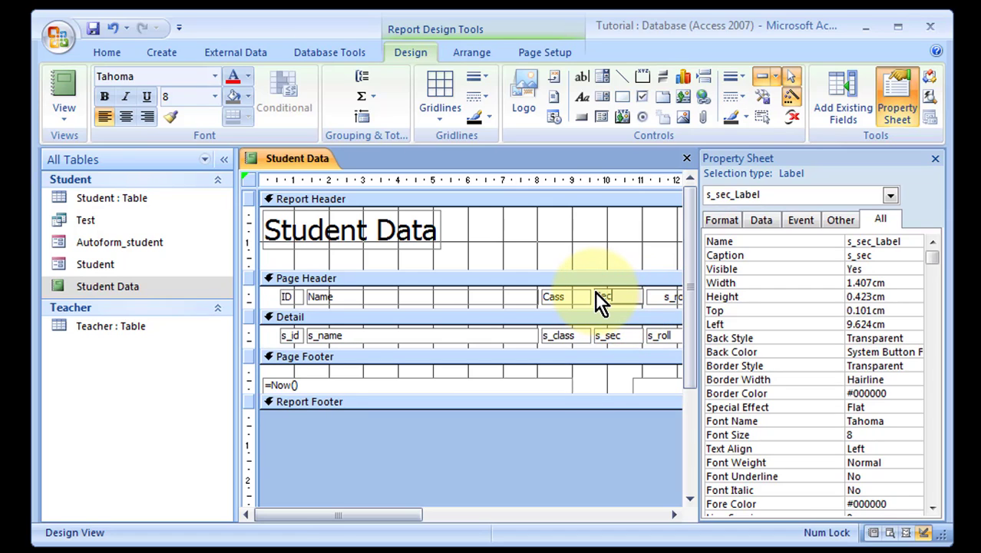
pyautogui.write('Section')
pyautogui.press('Return')
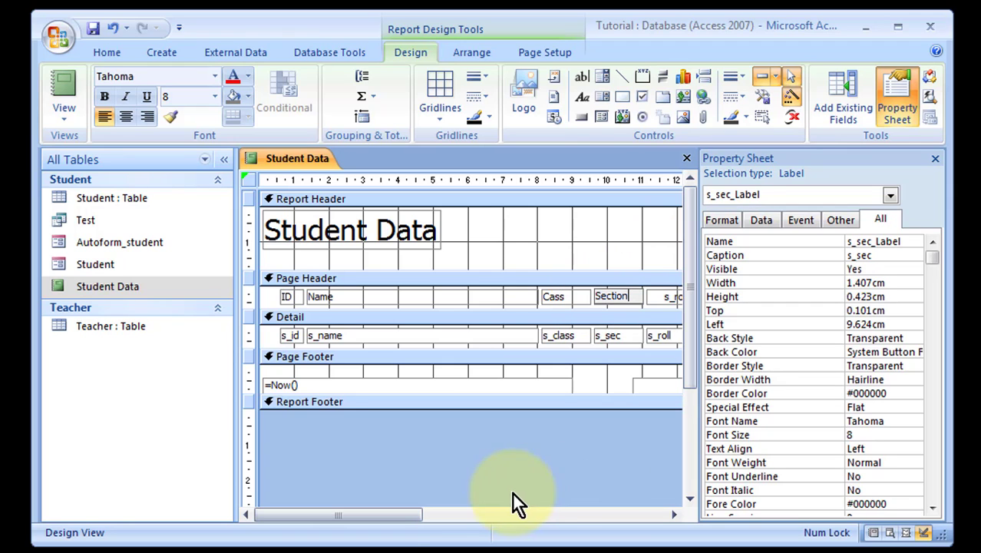
# Change the page header labels s_roll and s_marks to "Rolll" and "Marks"
pyautogui.moveTo(394, 515); pyautogui.dragTo(493, 515)
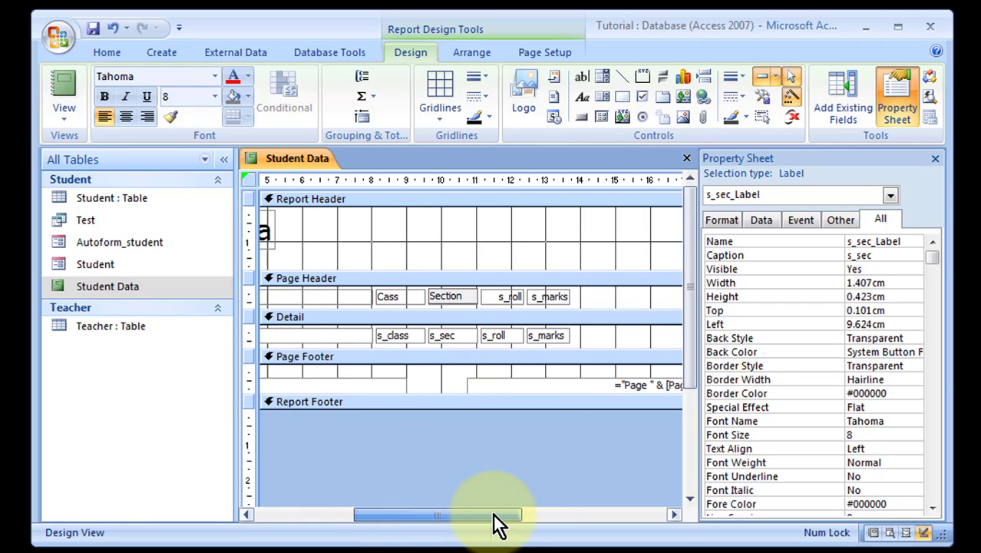
pyautogui.click(496, 297)
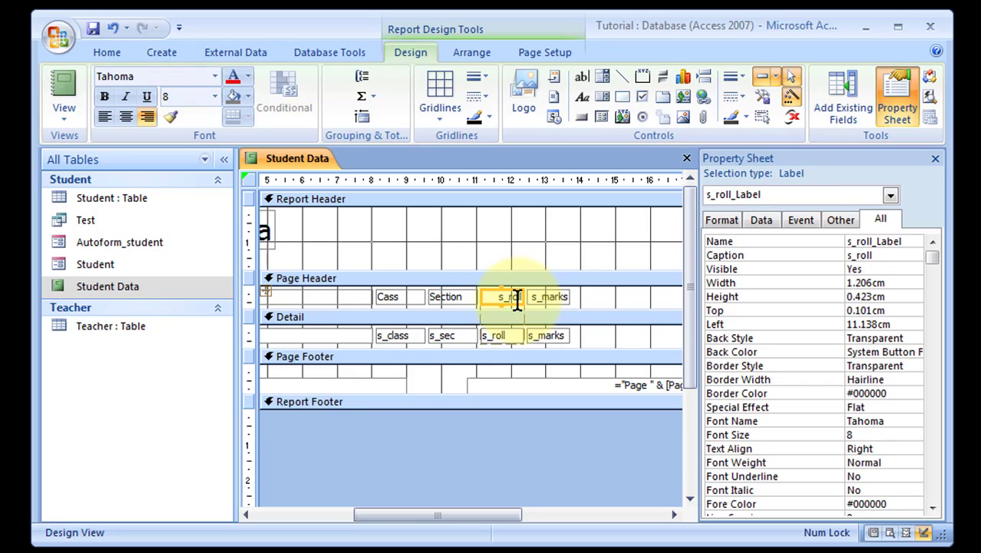
pyautogui.doubleClick(500, 297)
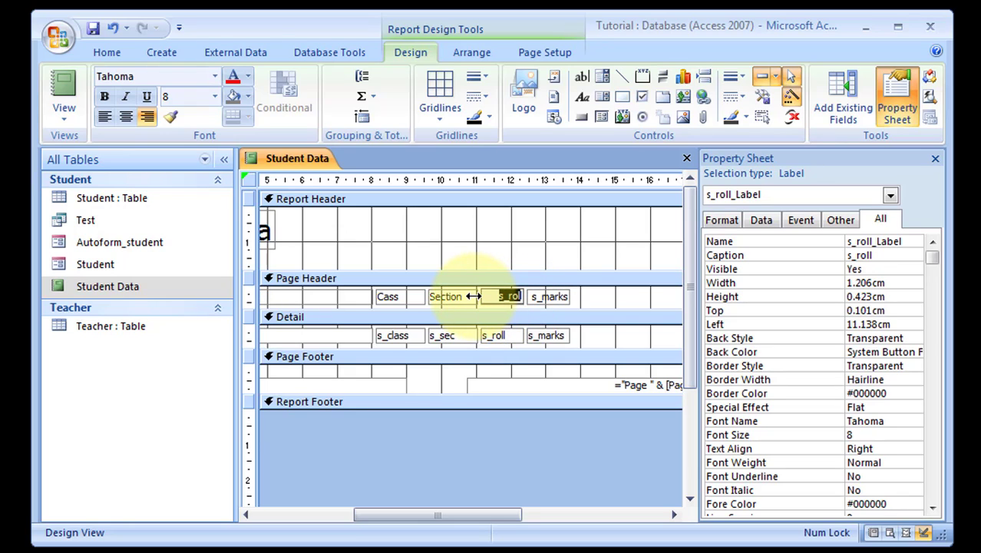
pyautogui.write('R')
pyautogui.click(538, 298)
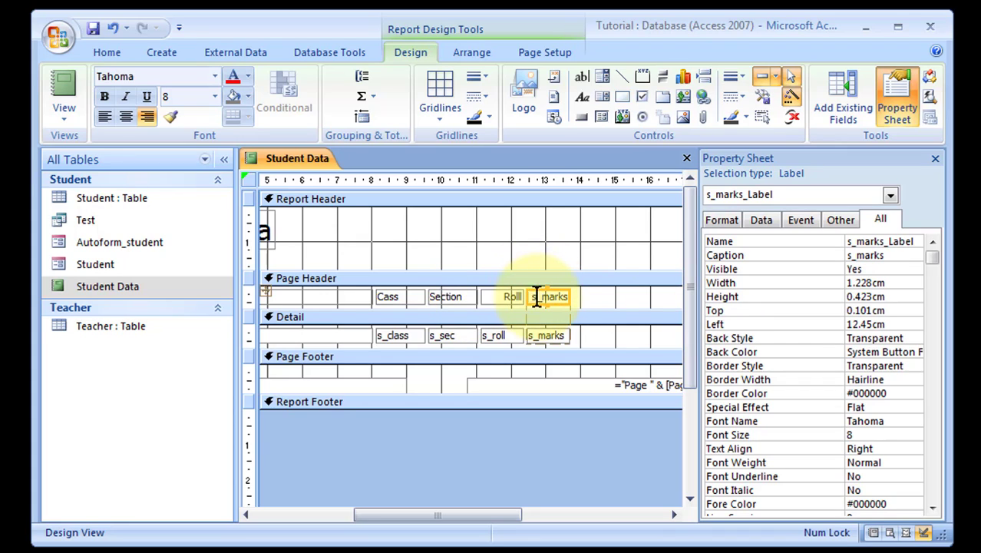
pyautogui.moveTo(533, 295); pyautogui.dragTo(581, 298)
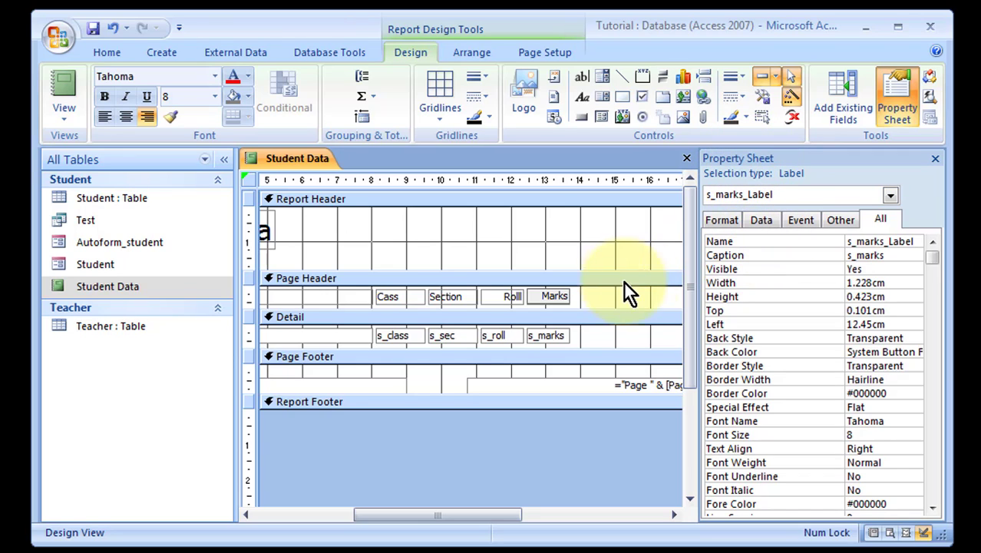
# Compare the properties of the s_marks text box in the Detail section with those of its page header label
pyautogui.click(541, 339)
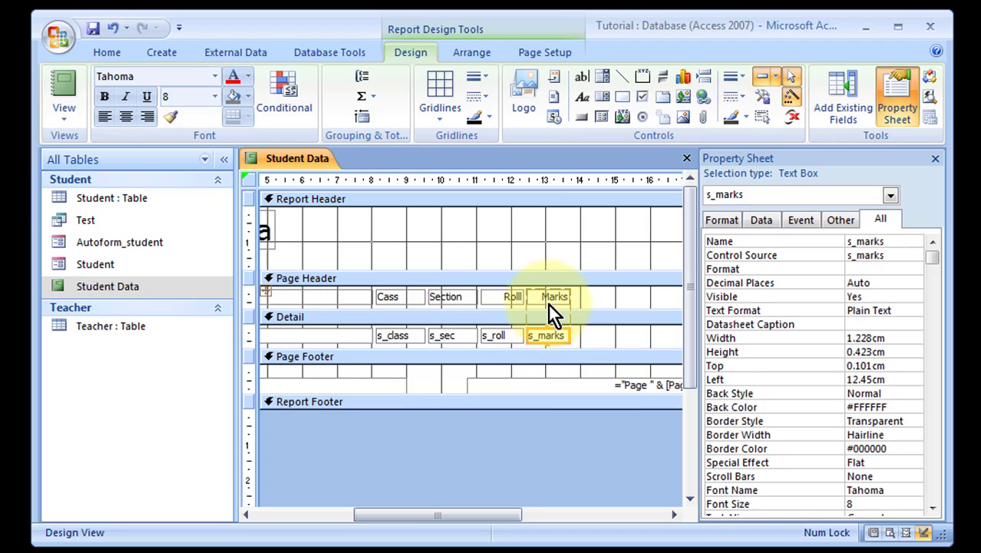
pyautogui.click(550, 296)
pyautogui.click(550, 331)
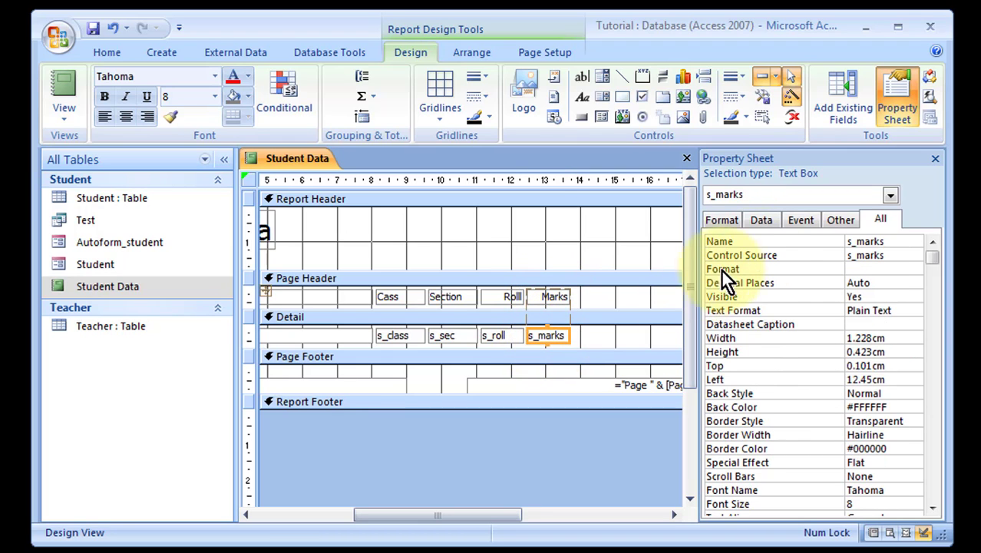
pyautogui.click(546, 298)
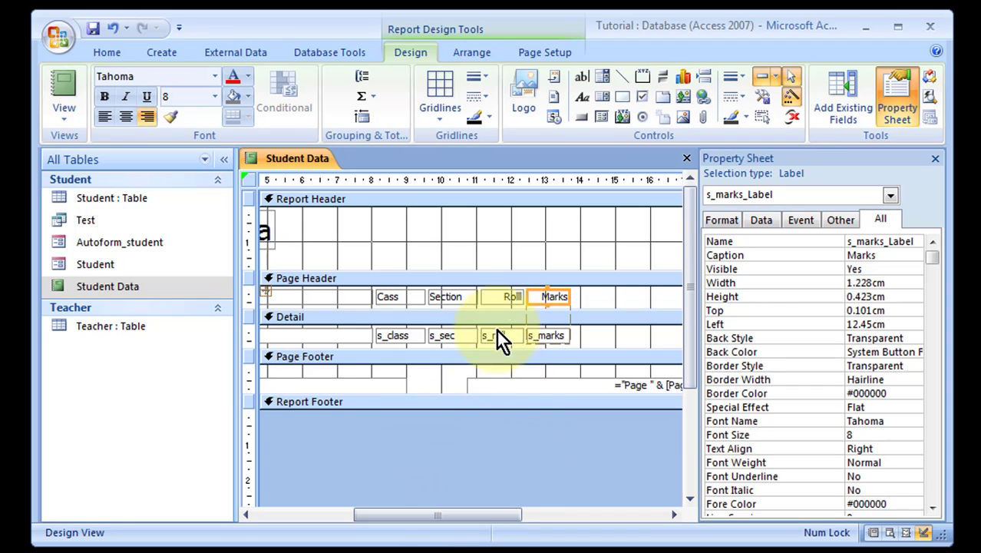
# Set the fore color of the Name label in the page header to the standard blue #5C83B4
pyautogui.moveTo(435, 514); pyautogui.dragTo(280, 525)
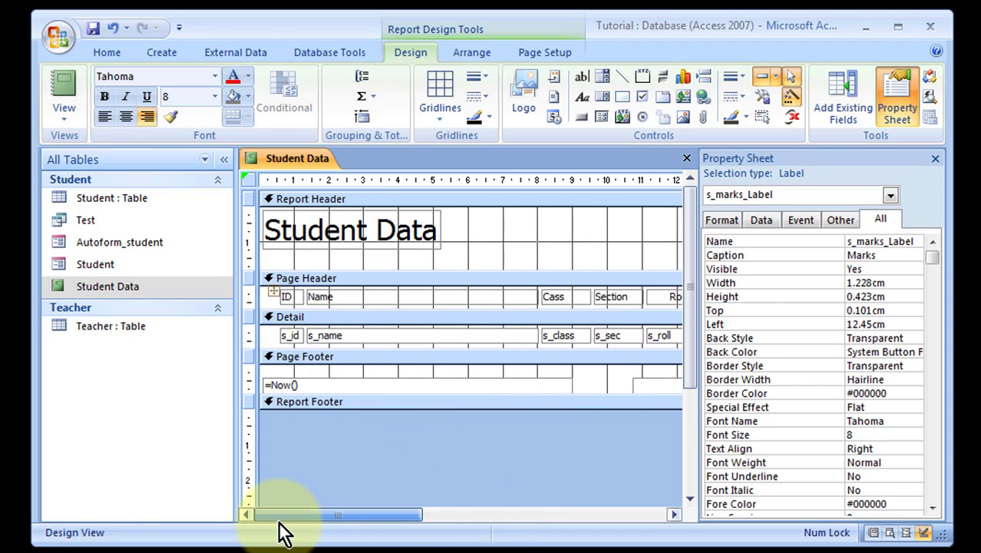
pyautogui.click(345, 299)
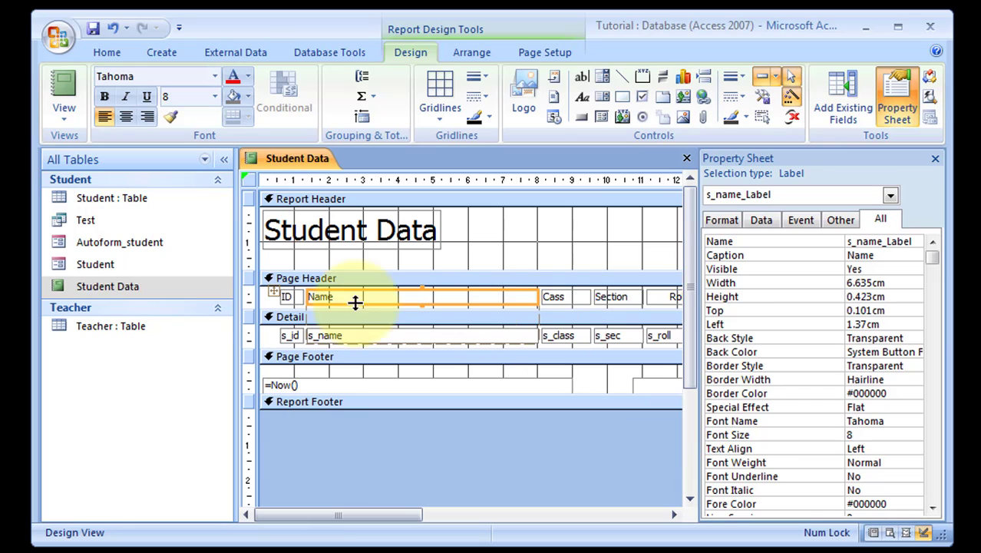
pyautogui.moveTo(931, 259); pyautogui.dragTo(933, 284)
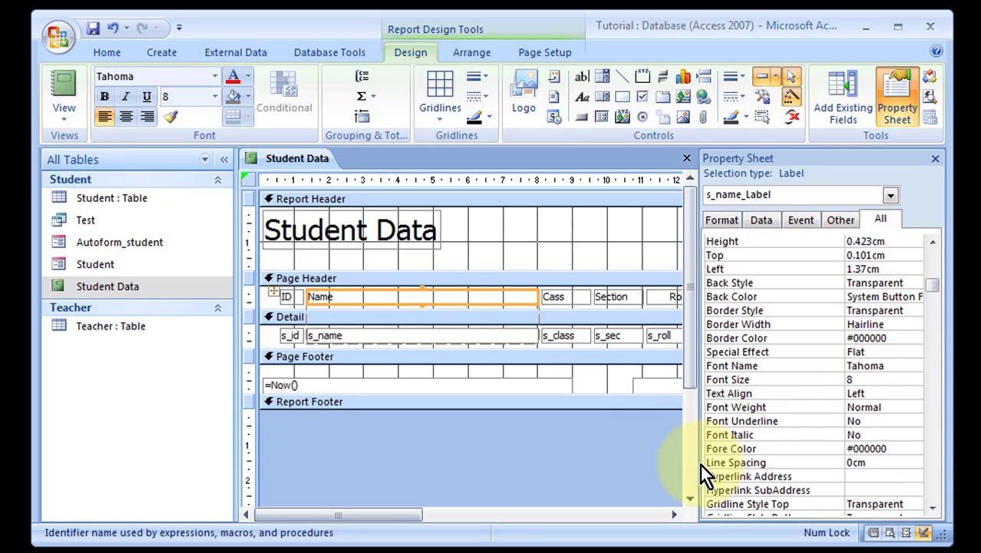
pyautogui.click(882, 448)
pyautogui.click(915, 448)
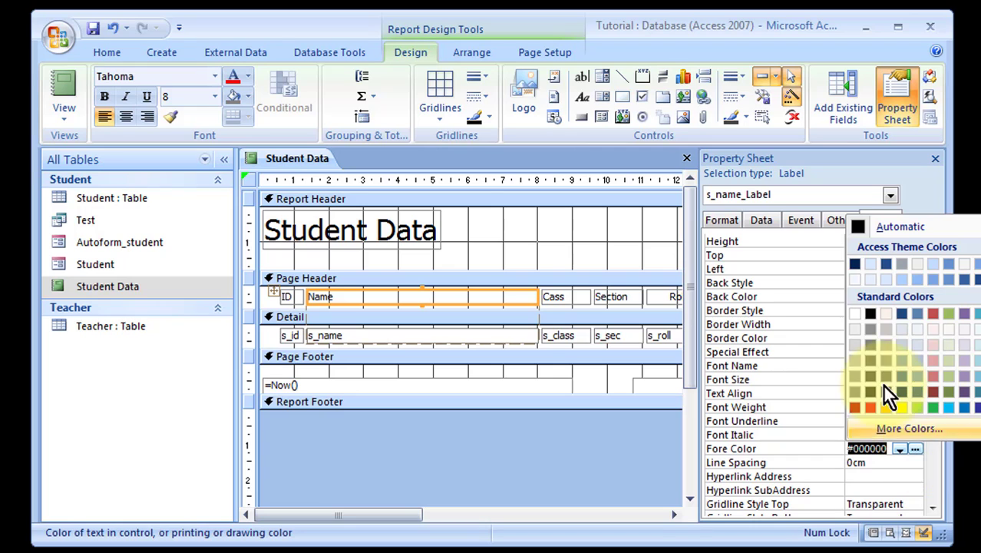
pyautogui.click(919, 313)
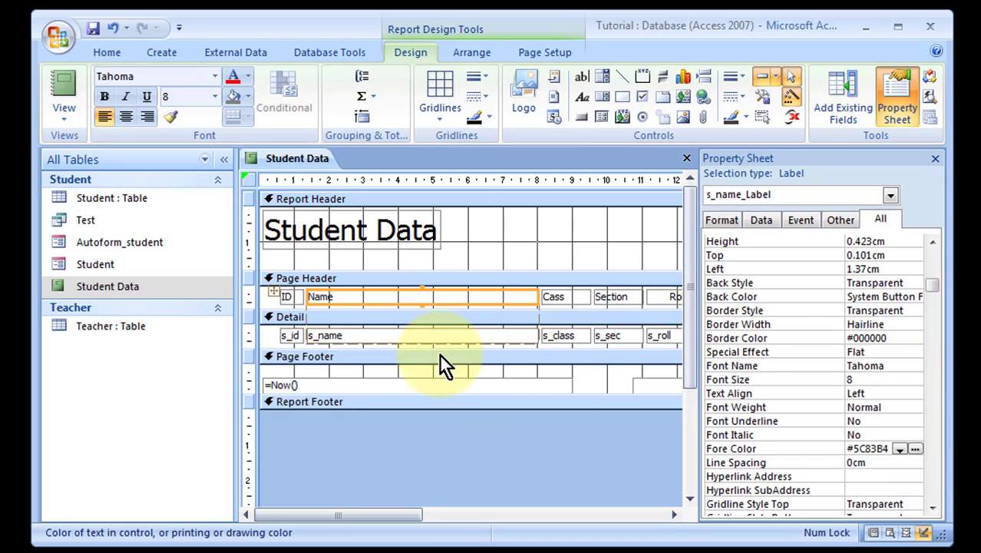
pyautogui.click(410, 298)
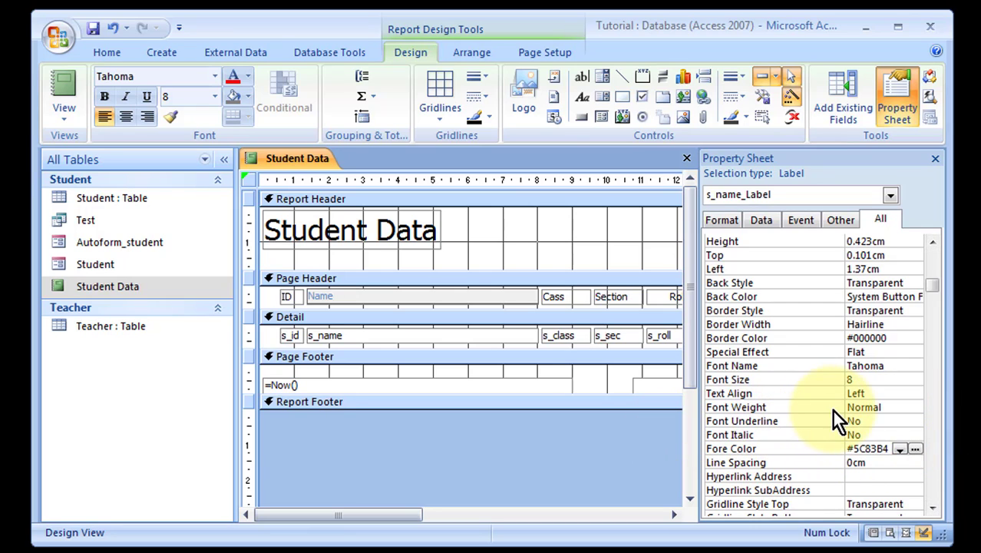
# Set the font of the Name label in the page header to Arial Black
pyautogui.click(935, 287)
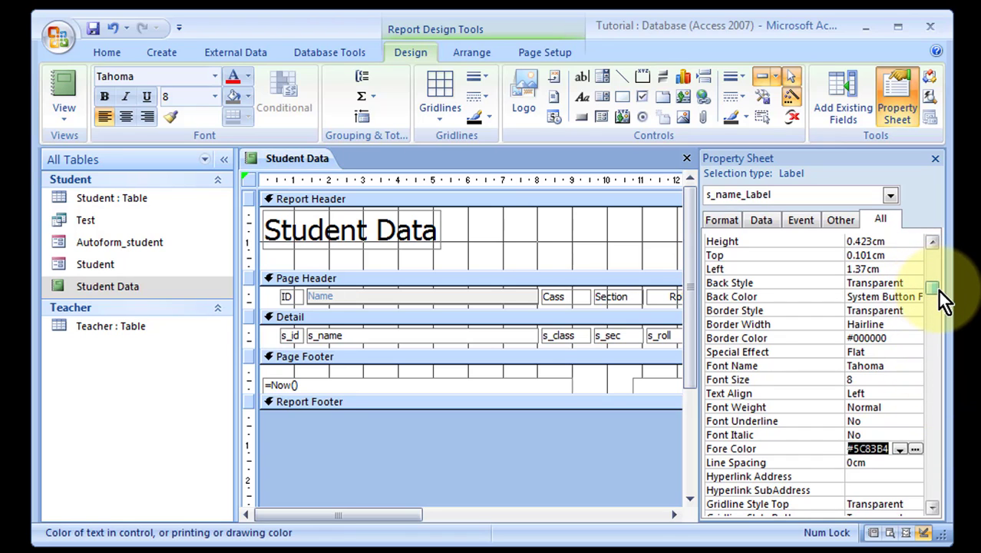
pyautogui.hotkey('ctrl', 's')
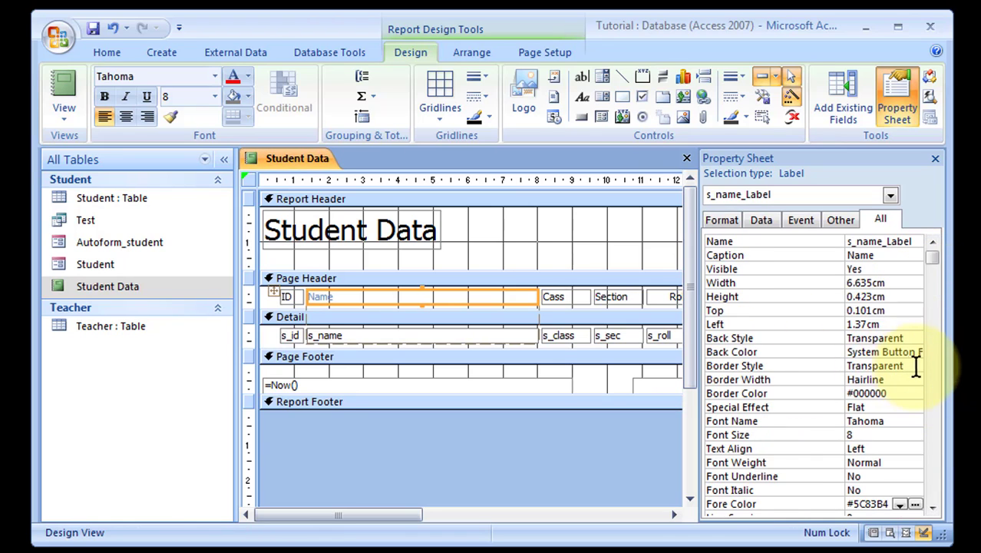
pyautogui.scroll(-2, 903, 383)
pyautogui.click(882, 352)
pyautogui.click(883, 339)
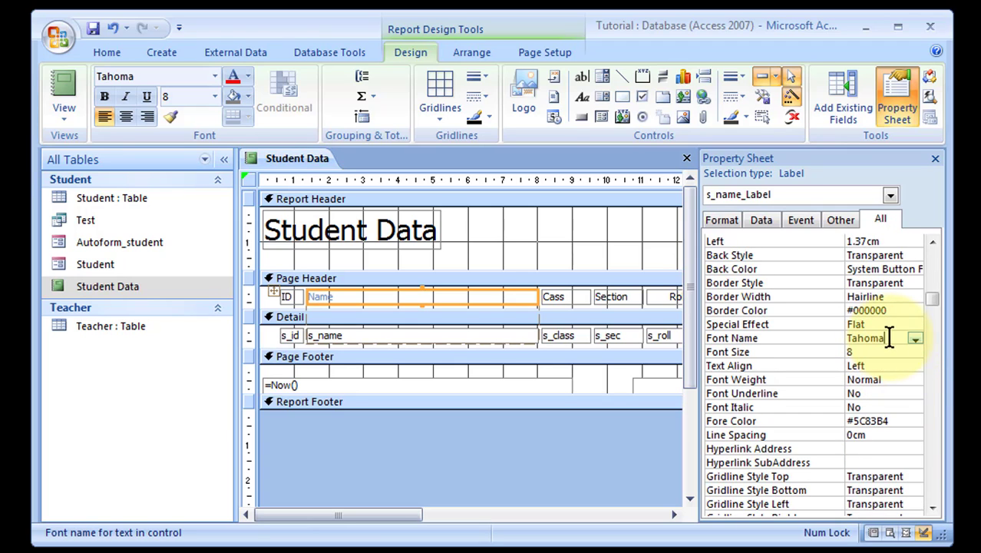
pyautogui.click(914, 339)
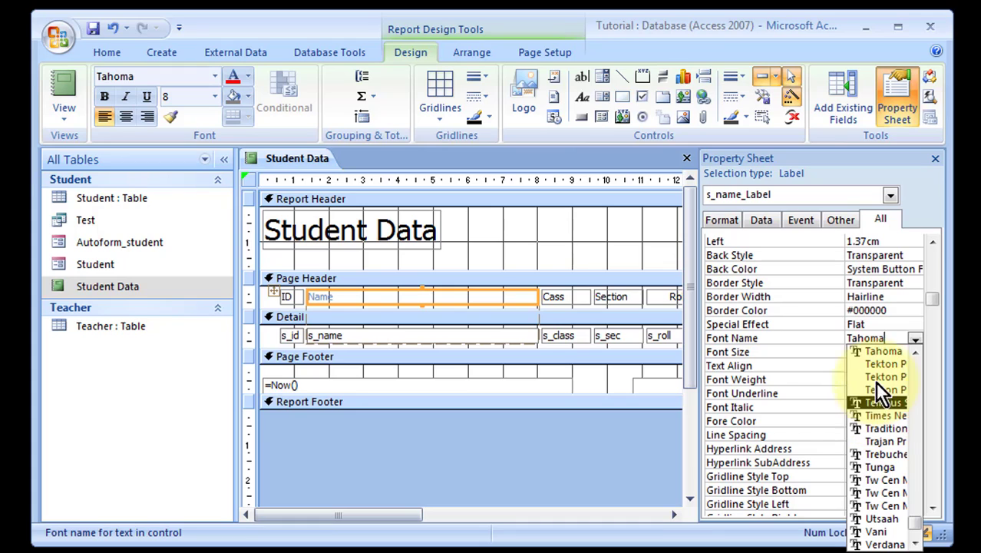
pyautogui.moveTo(889, 338); pyautogui.dragTo(810, 339)
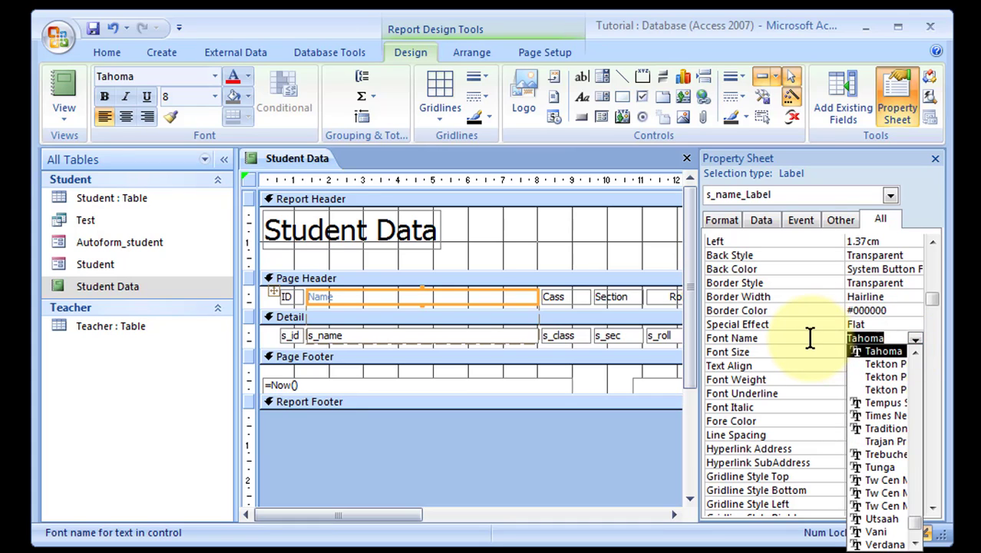
pyautogui.write('arial')
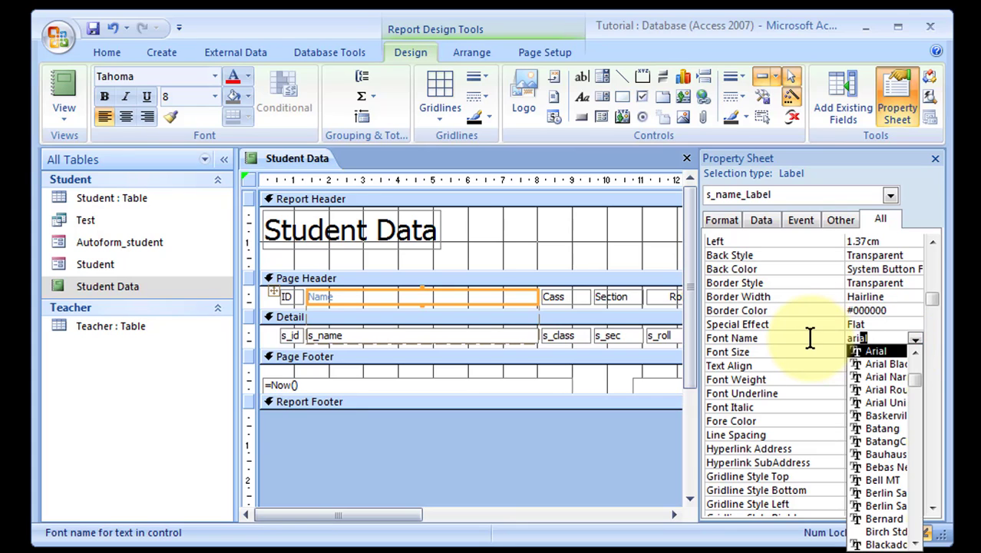
pyautogui.click(879, 365)
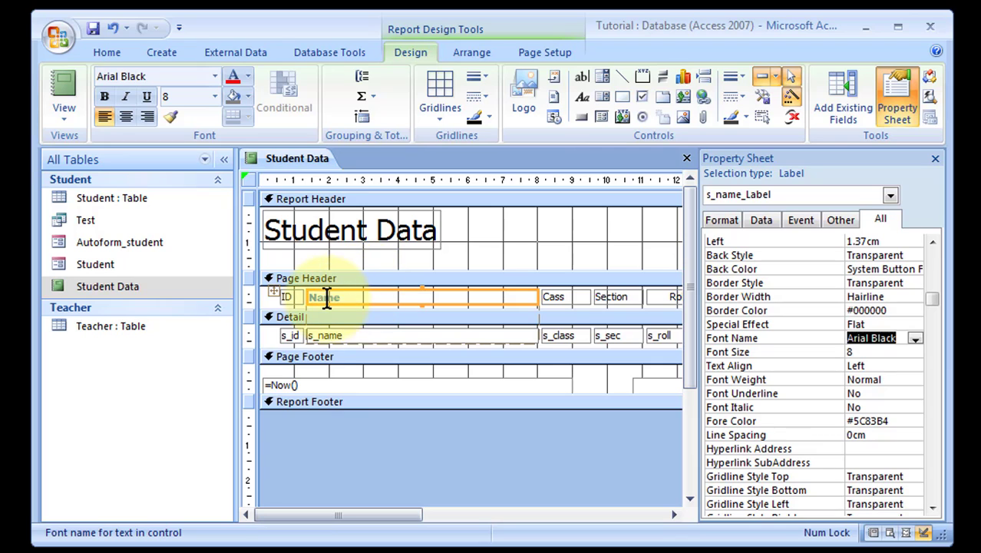
# Move the Student Data title label in the Report Header to about 3.5 cm from the left edge
pyautogui.click(338, 337)
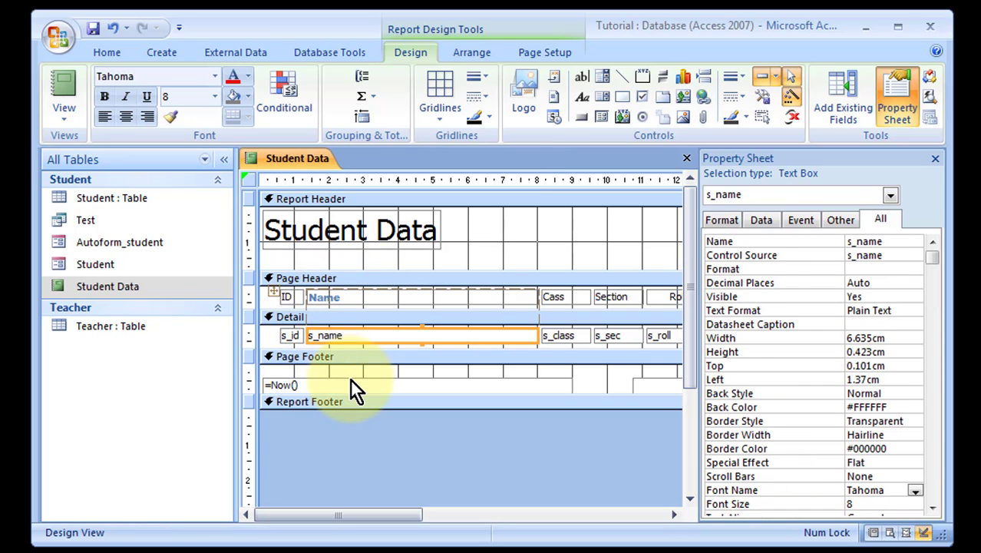
pyautogui.click(350, 299)
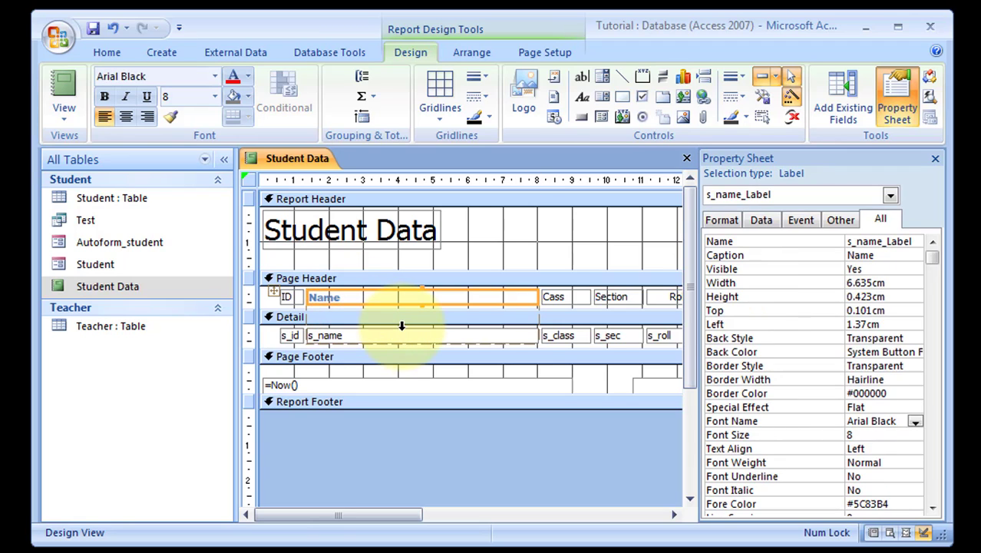
pyautogui.click(388, 235)
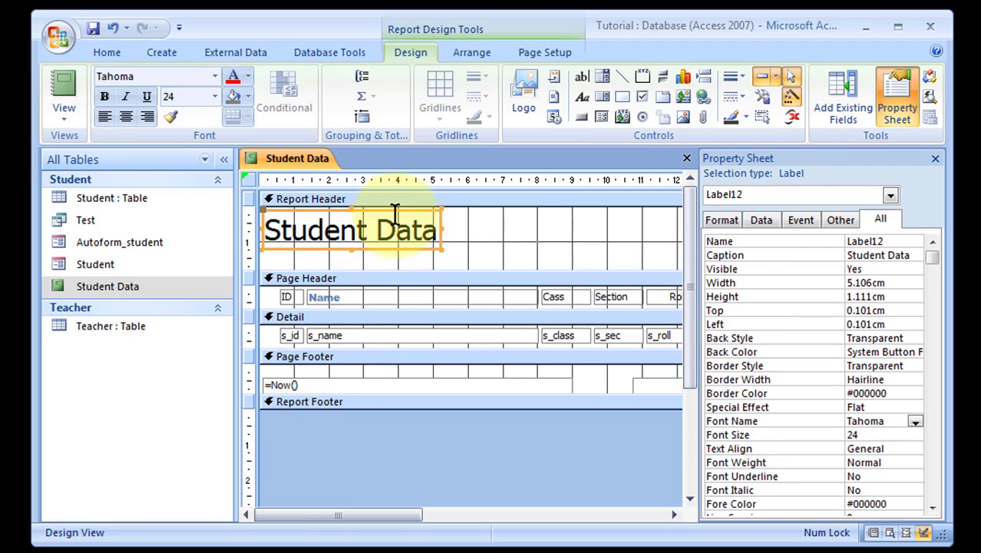
pyautogui.moveTo(394, 213); pyautogui.dragTo(510, 215)
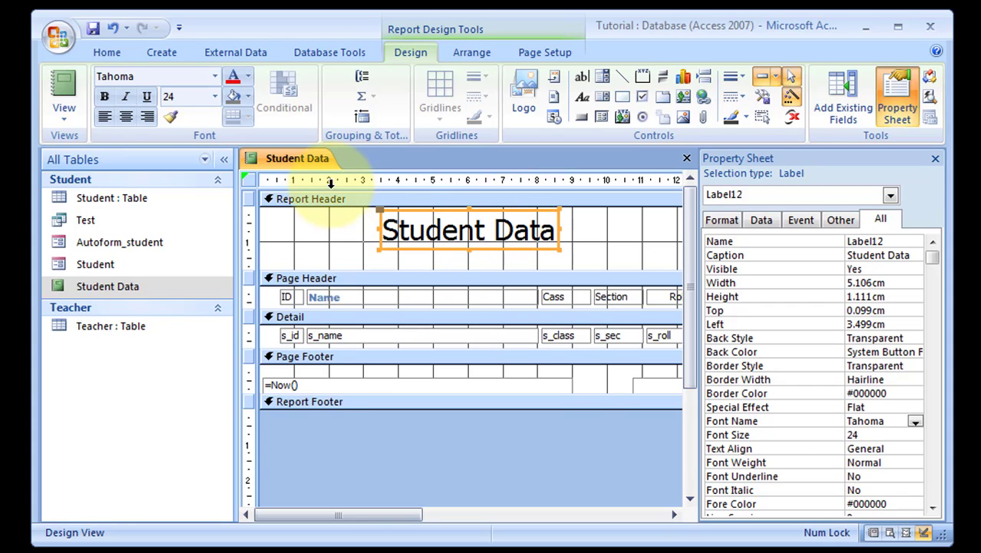
pyautogui.click(301, 221)
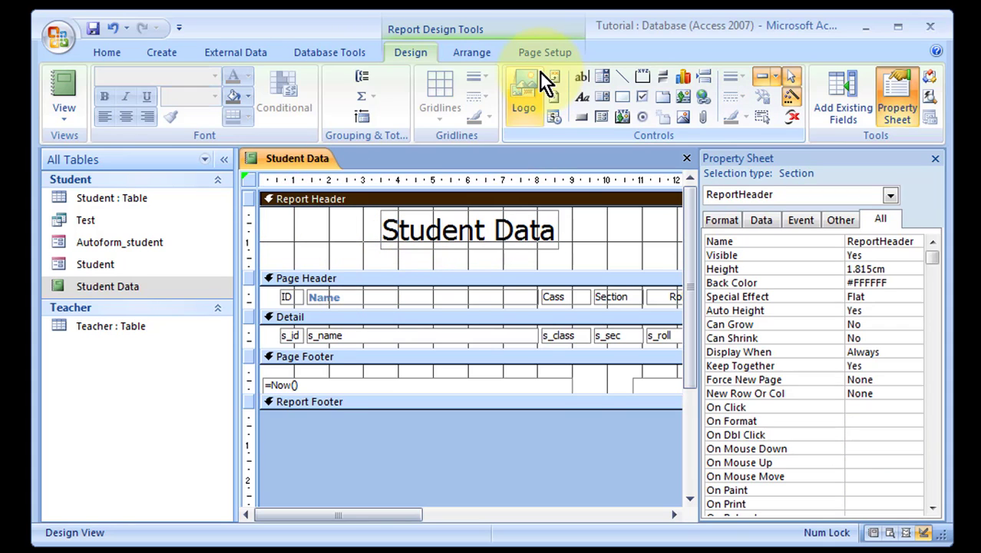
pyautogui.click(528, 106)
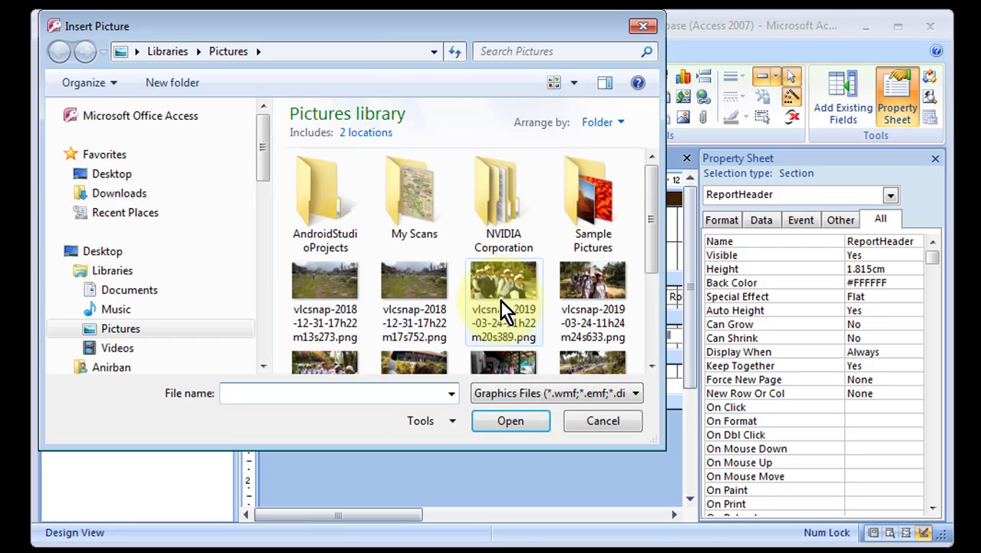
pyautogui.moveTo(652, 234); pyautogui.dragTo(645, 163)
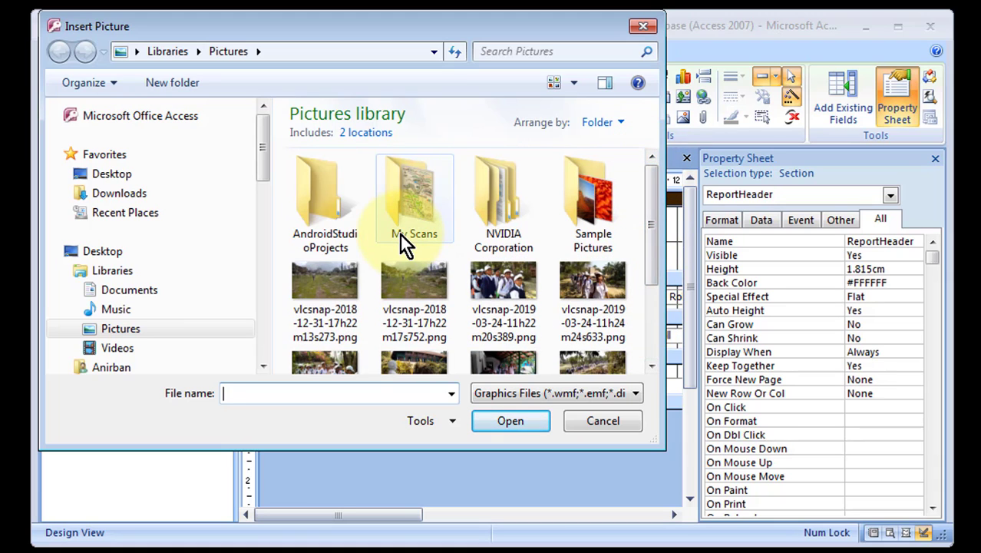
pyautogui.click(610, 422)
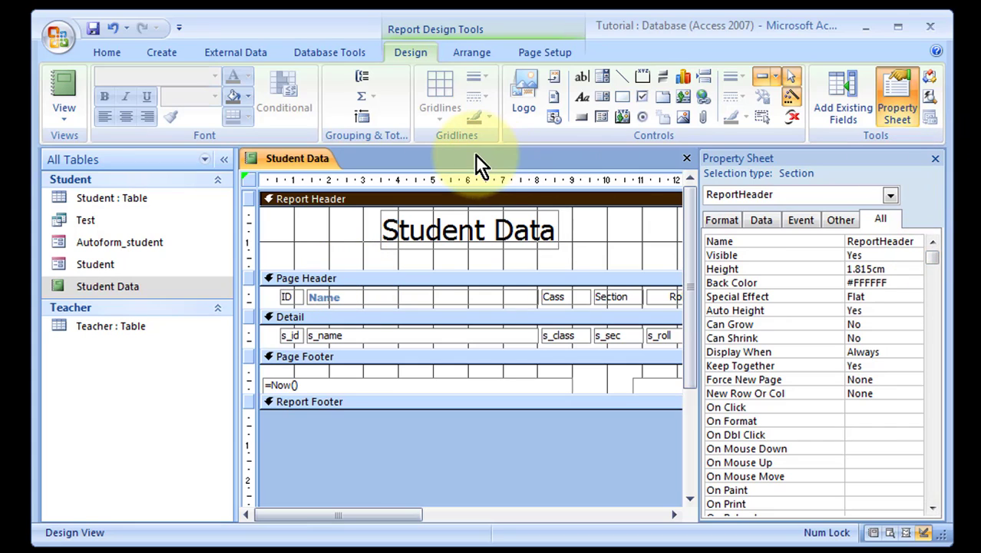
# Close the Student Data report design with its changes saved, and reopen the report in Report View to check its layout
pyautogui.click(687, 160)
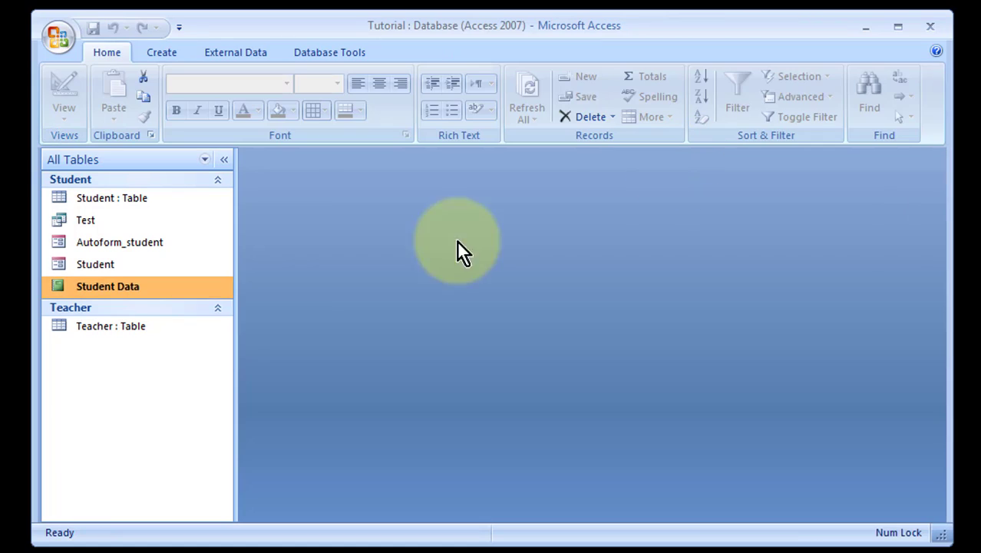
pyautogui.doubleClick(98, 287)
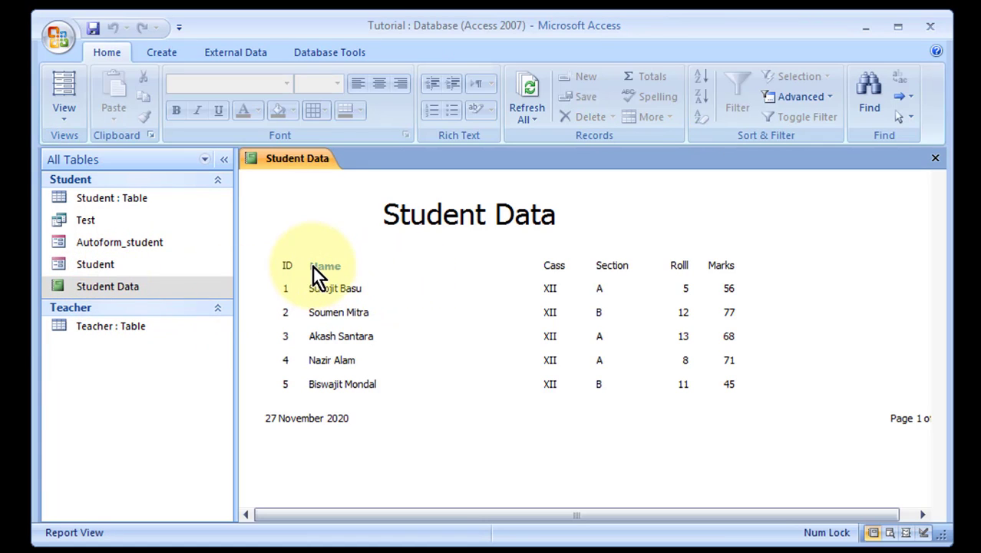
pyautogui.click(355, 269)
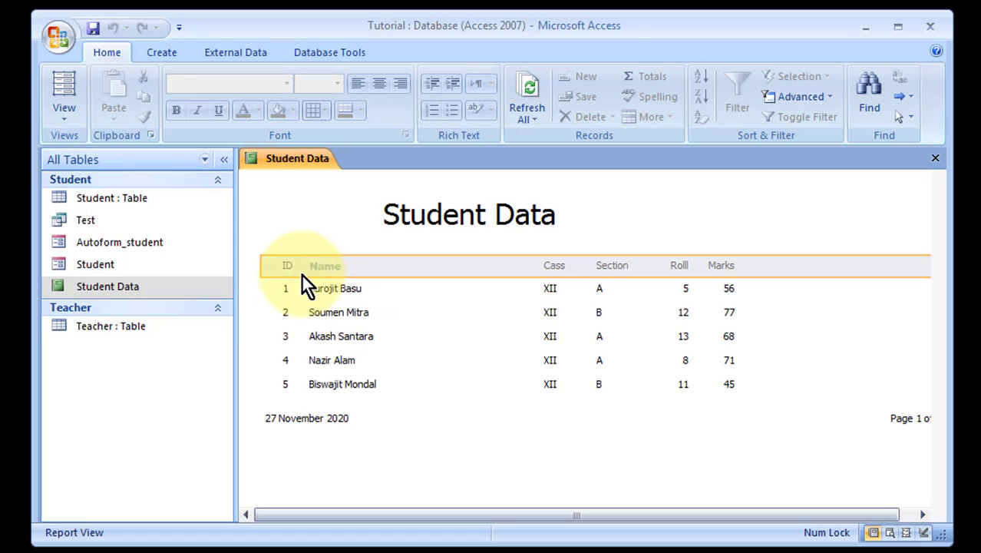
pyautogui.click(487, 355)
pyautogui.moveTo(367, 515)
pyautogui.mouseDown()
pyautogui.moveTo(611, 515)
pyautogui.moveTo(368, 515)
pyautogui.mouseUp()
pyautogui.click(476, 330)
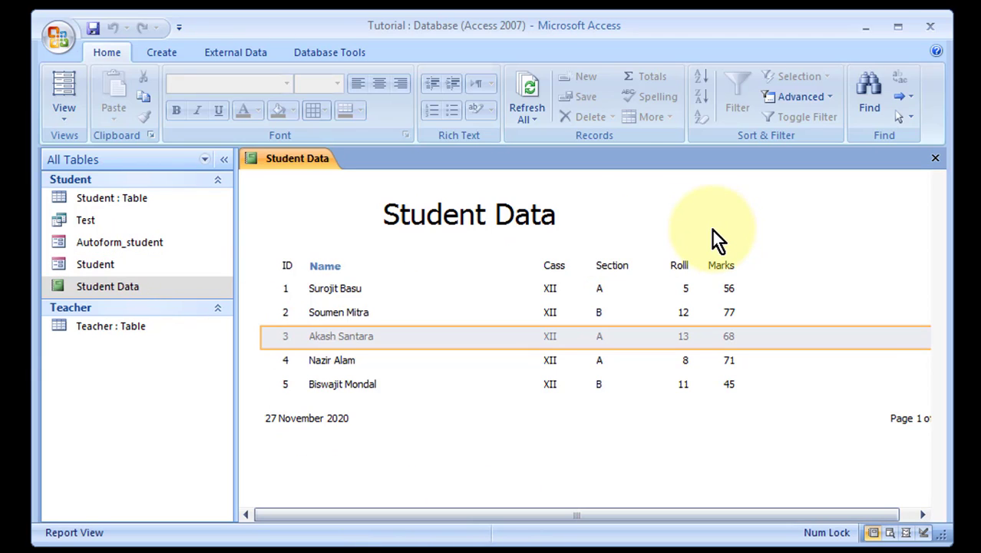
pyautogui.click(731, 425)
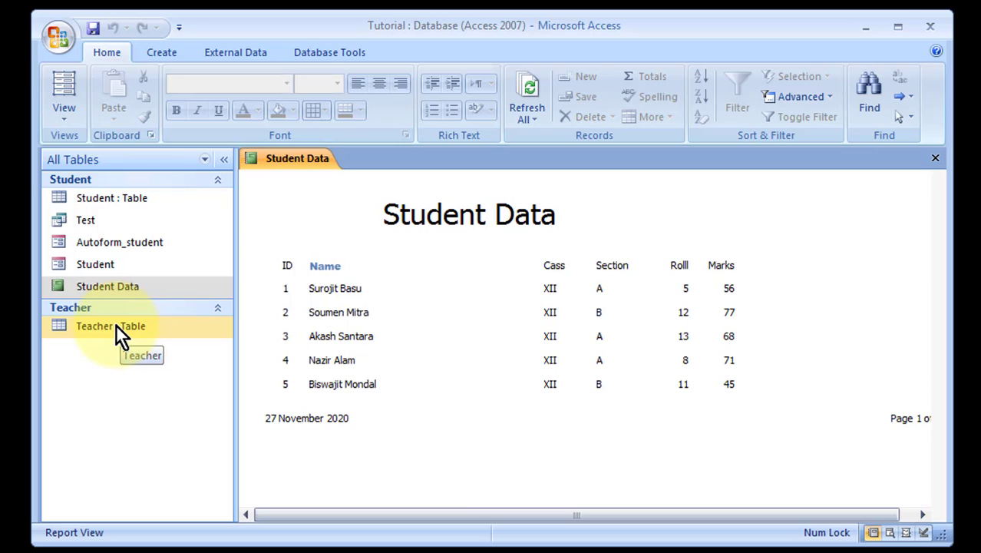
# Generate a form from the Test query and close it without saving
pyautogui.click(65, 221)
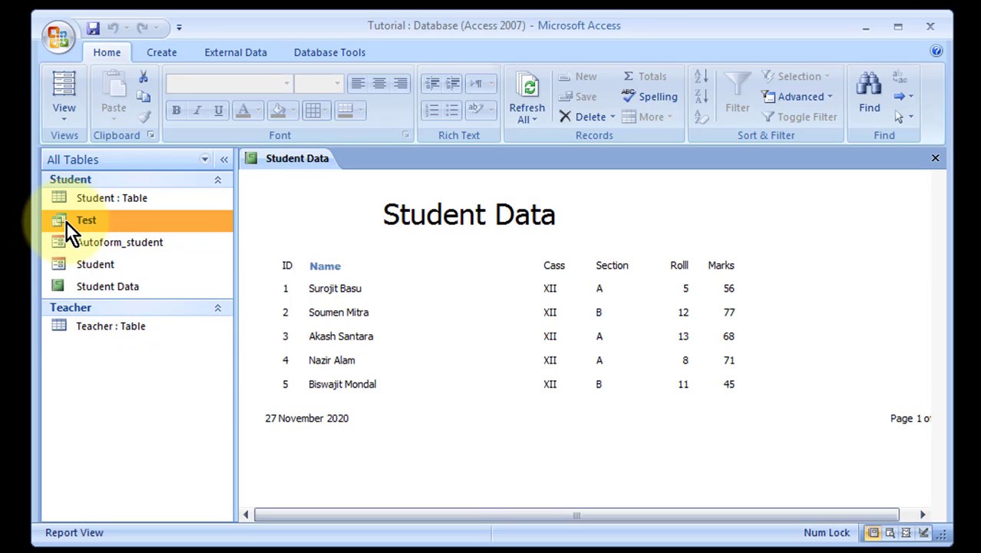
pyautogui.doubleClick(66, 221)
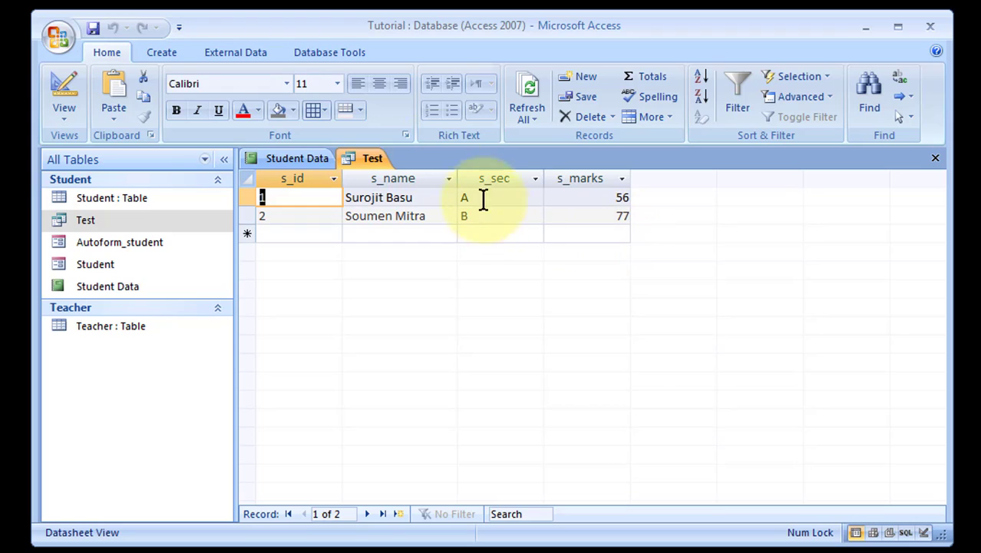
pyautogui.click(166, 54)
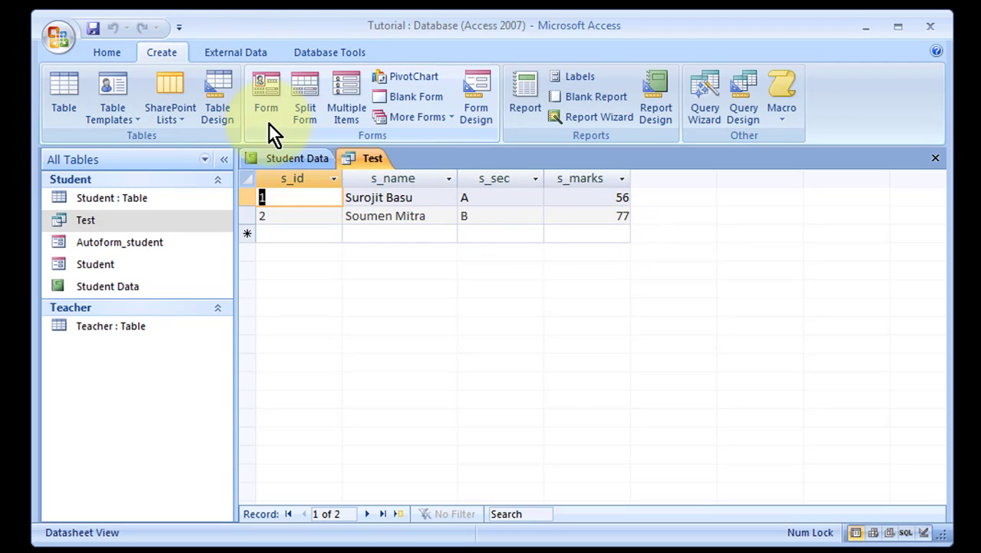
pyautogui.click(261, 100)
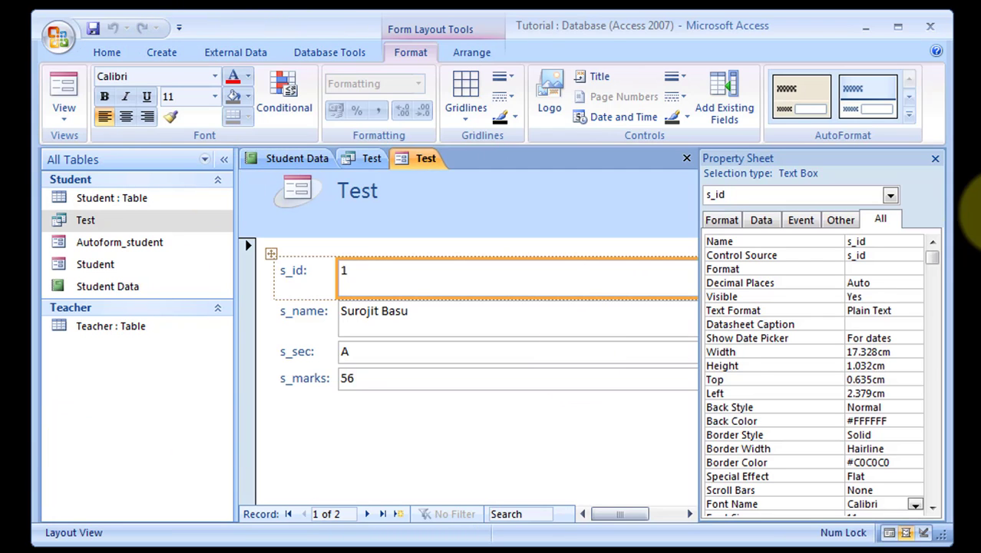
pyautogui.click(687, 159)
pyautogui.click(31, 51)
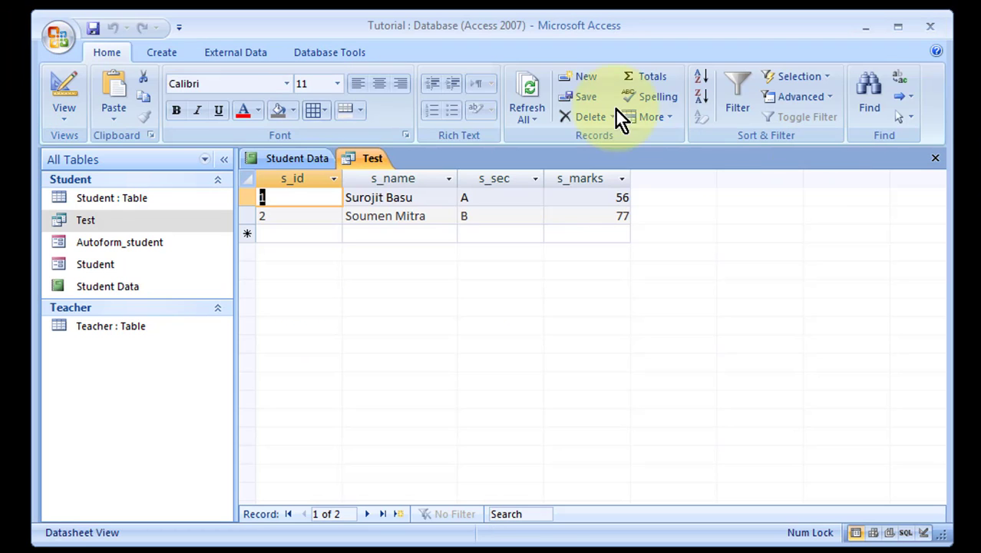
# Generate a report from the Test query, discard it without saving, and close the query
pyautogui.click(172, 53)
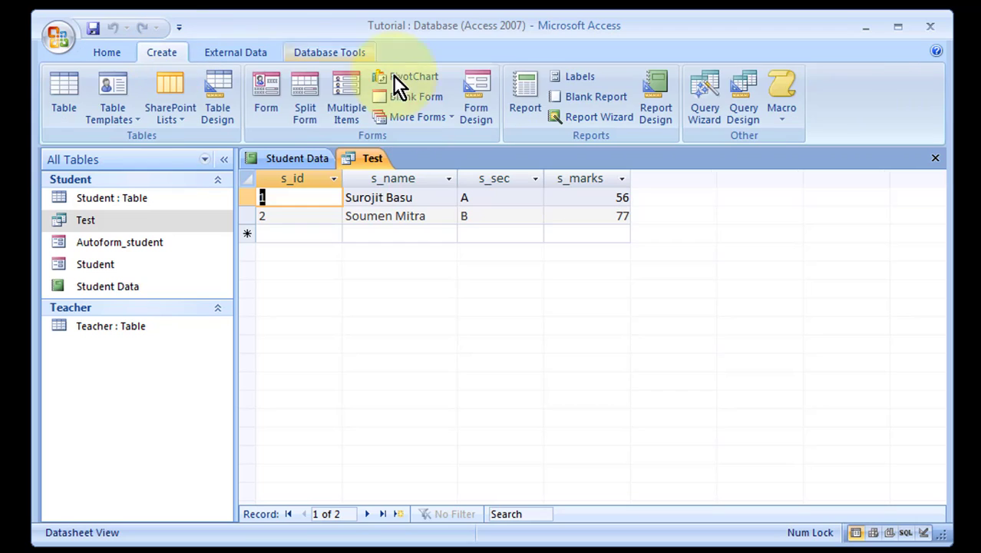
pyautogui.click(535, 119)
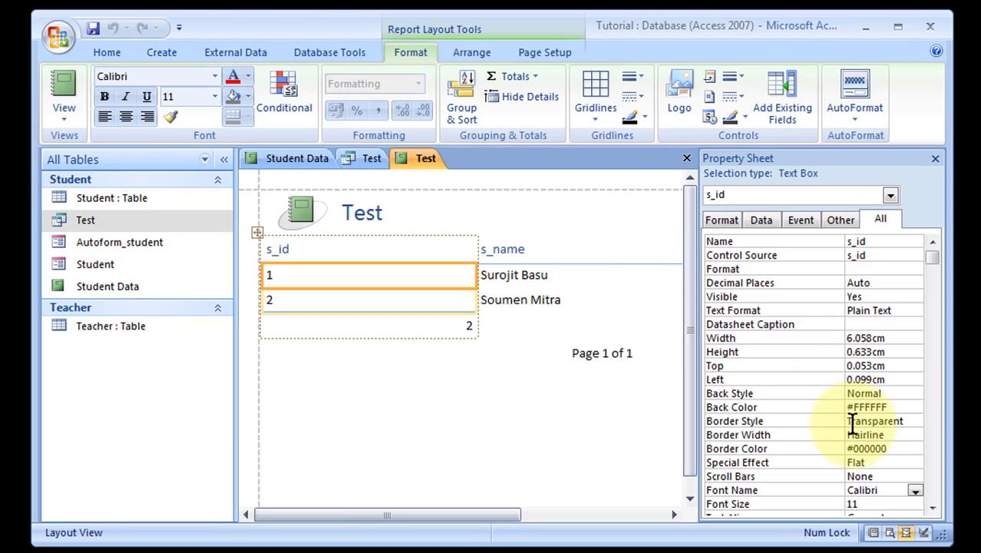
pyautogui.click(686, 159)
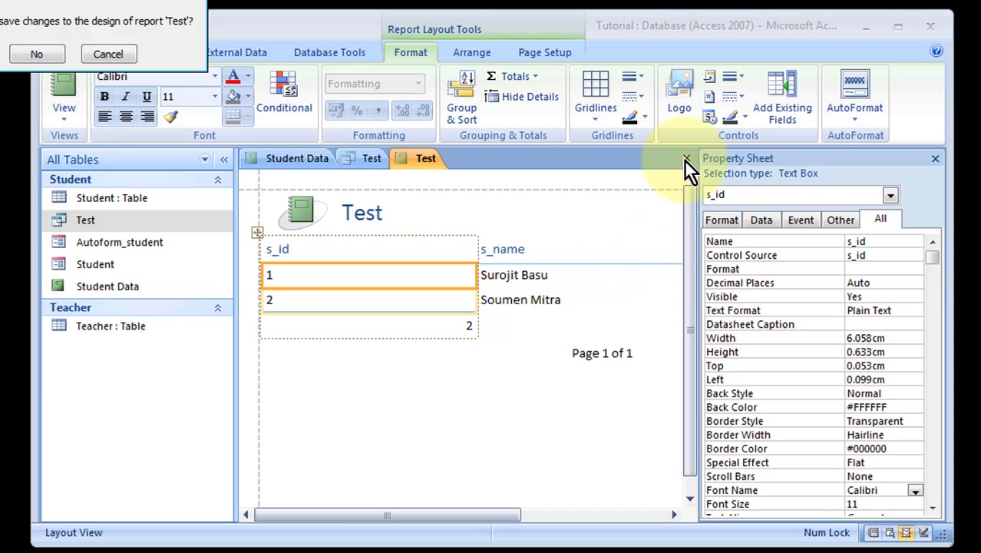
pyautogui.click(37, 53)
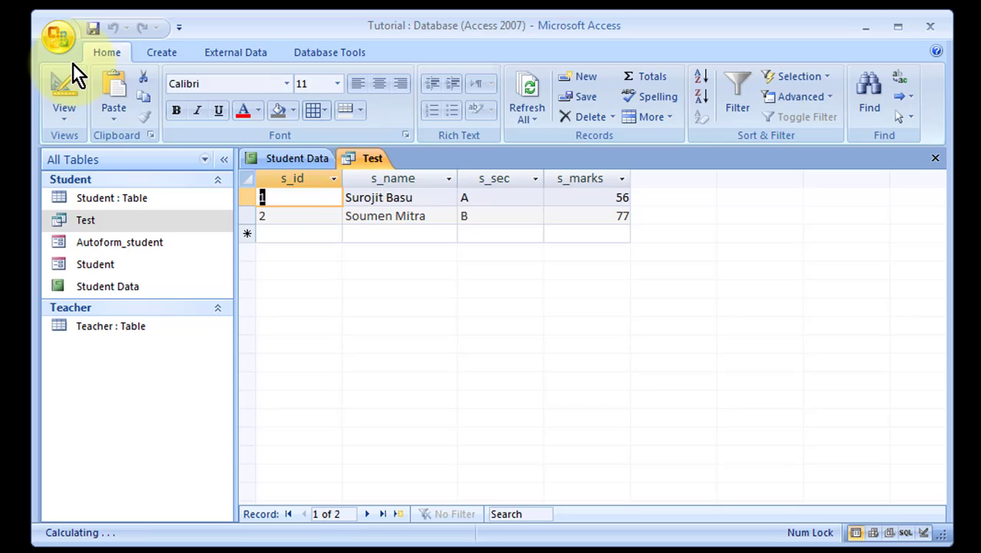
pyautogui.click(933, 159)
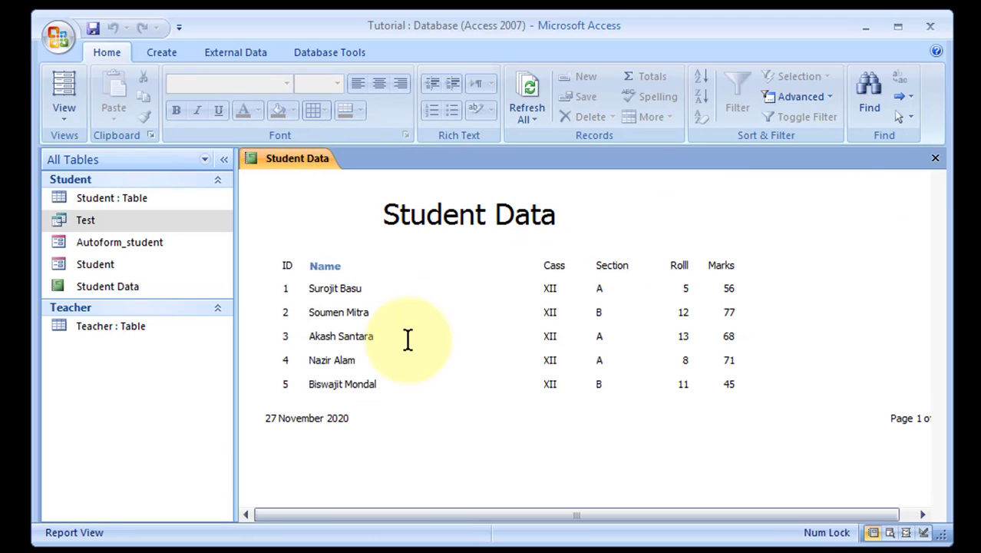